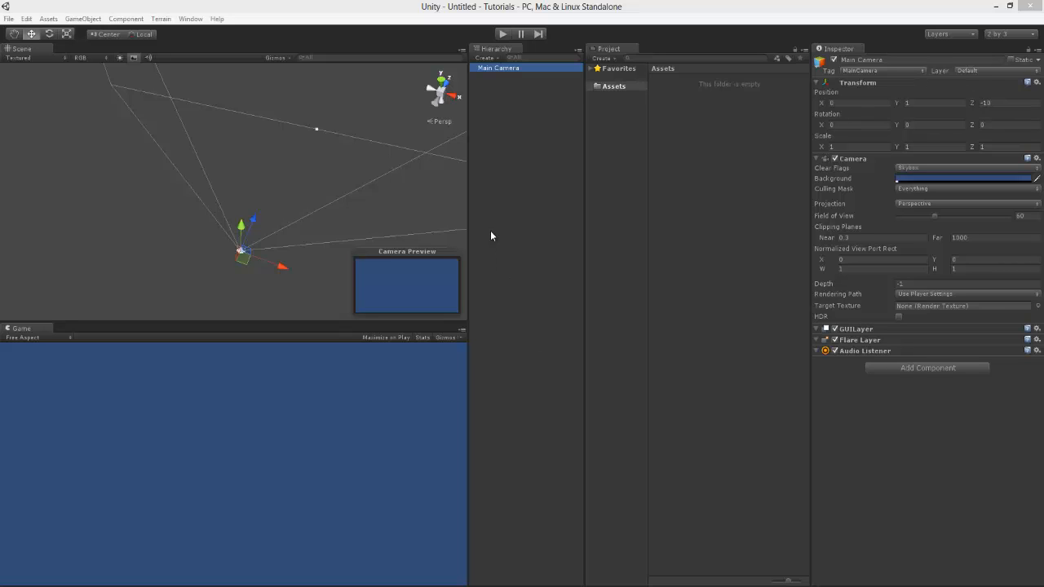
# Step: Switch the editor's window arrangement to the Default layout
pyautogui.click(186, 18)
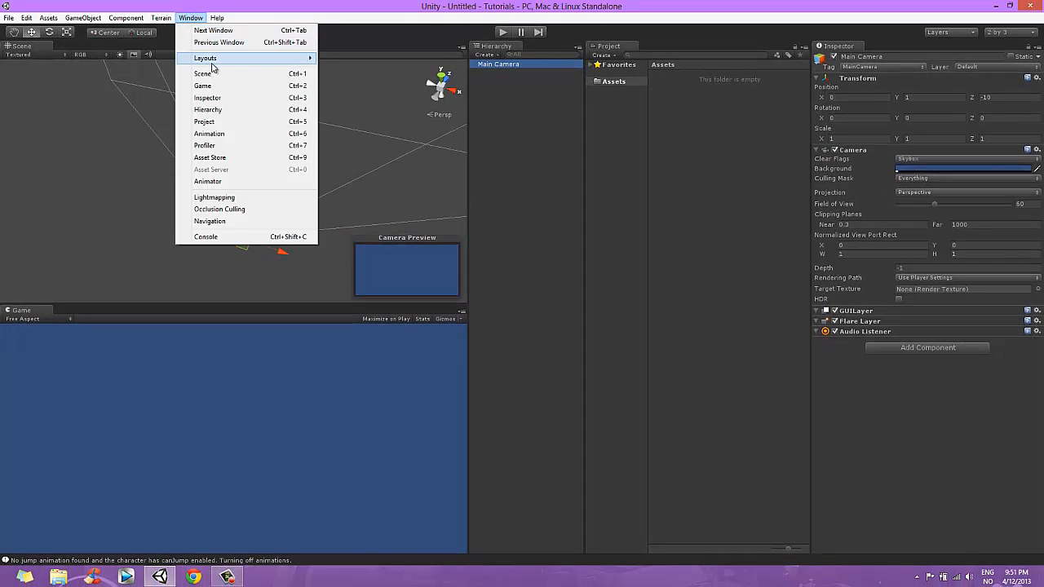
pyautogui.moveTo(280, 58)
pyautogui.click(344, 79)
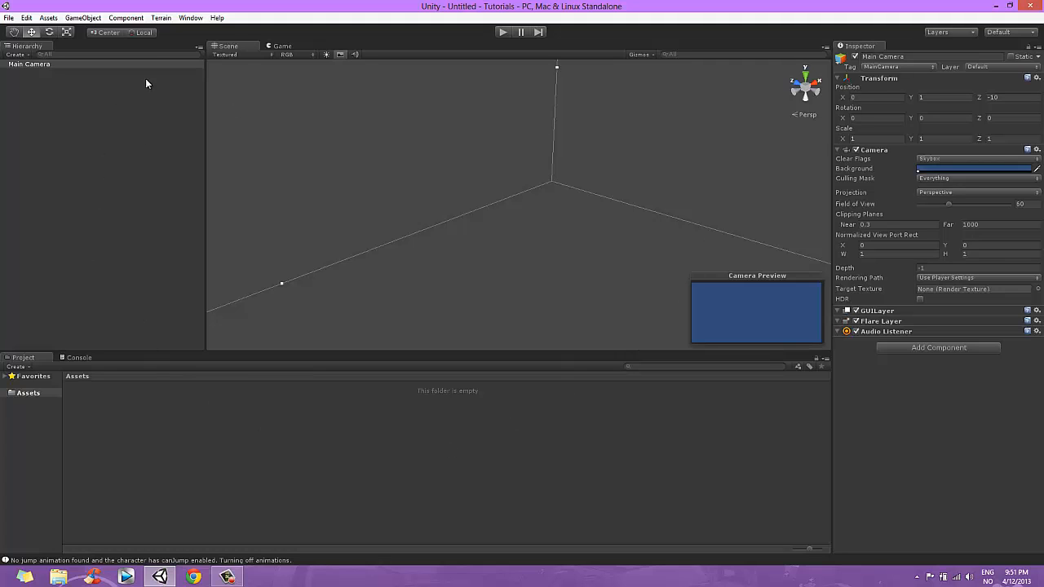
# Step: Switch the editor's window arrangement to the 4 Split layout
pyautogui.click(170, 20)
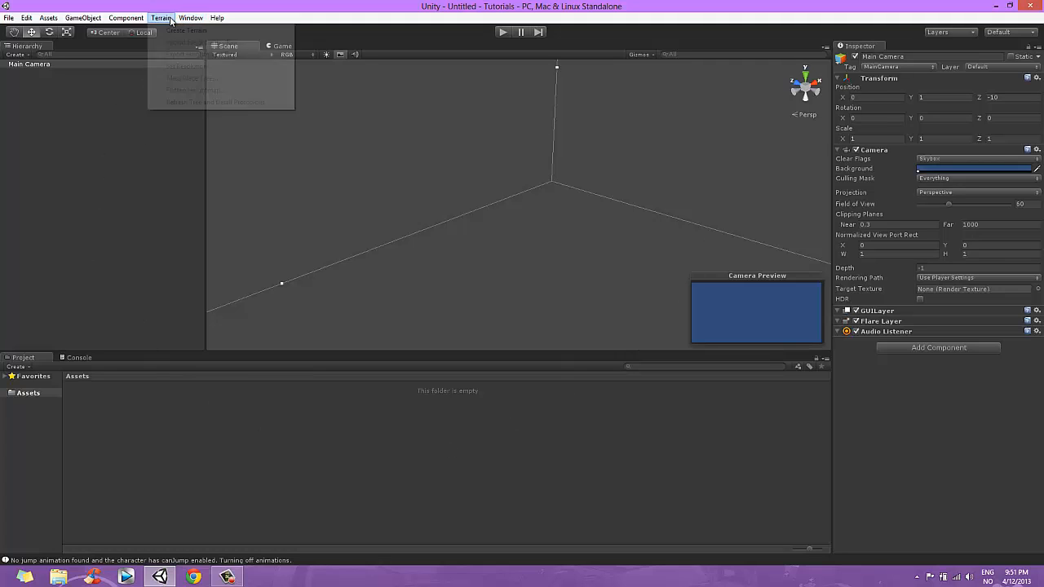
pyautogui.moveTo(191, 18)
pyautogui.moveTo(255, 61)
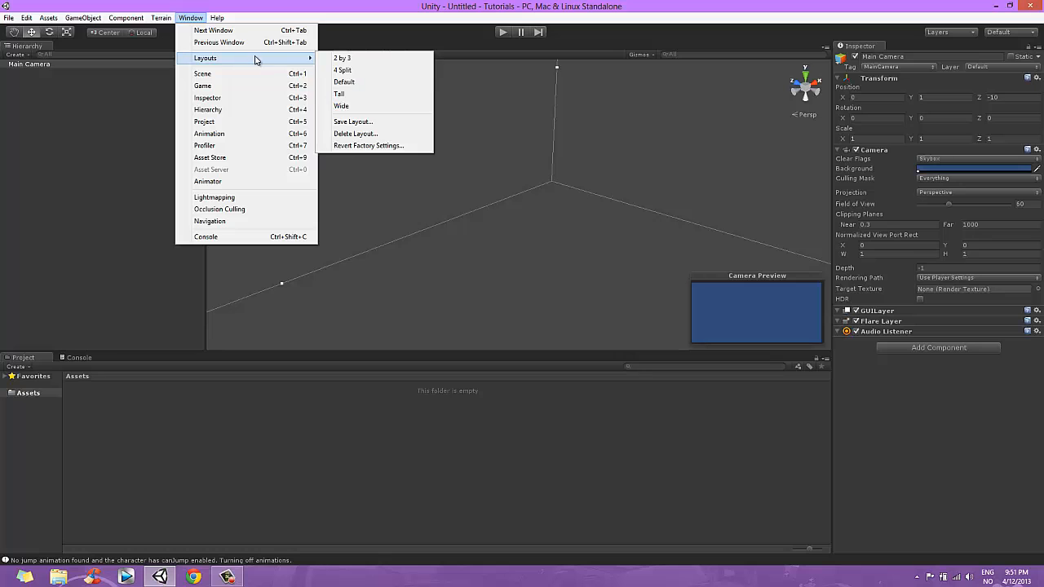
pyautogui.click(343, 70)
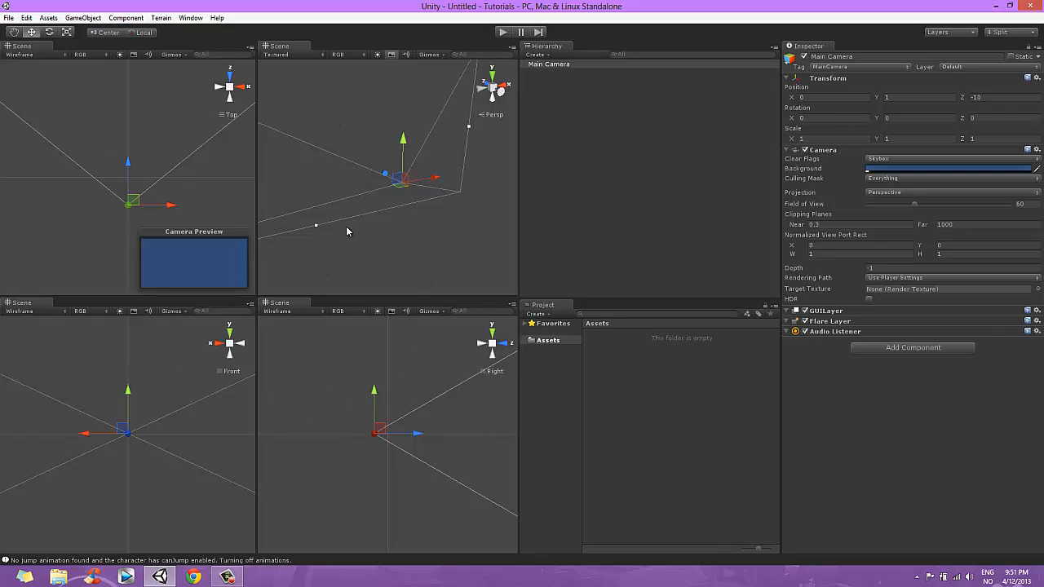
# Step: Switch the editor's window arrangement to the Tall layout
pyautogui.click(188, 18)
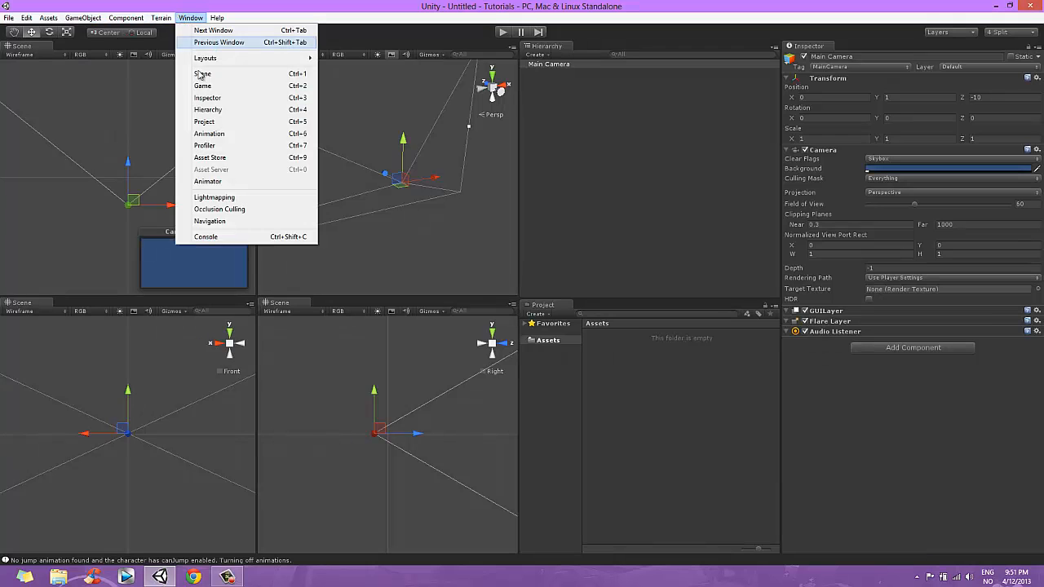
pyautogui.moveTo(231, 63)
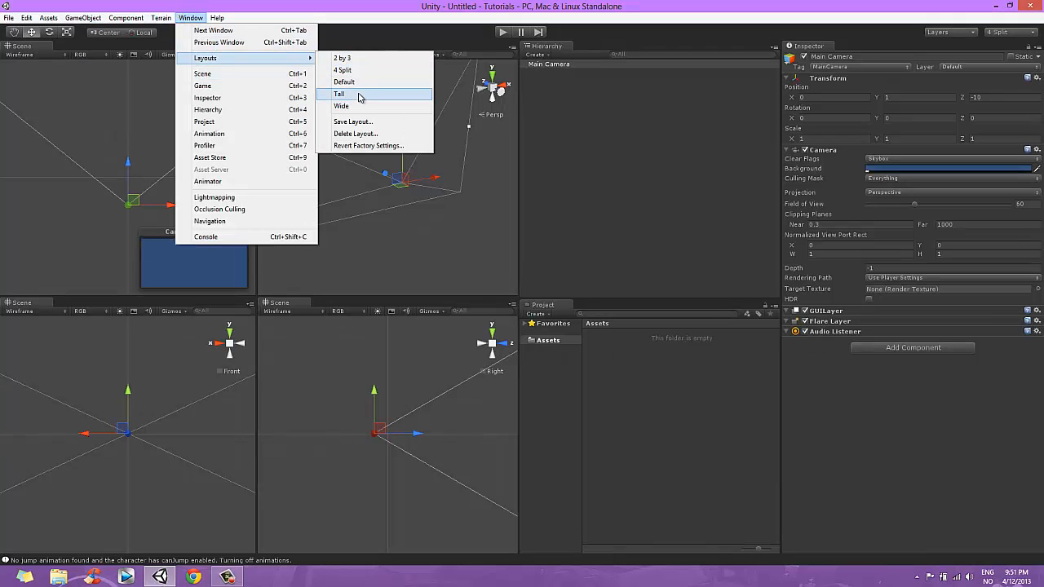
pyautogui.click(347, 93)
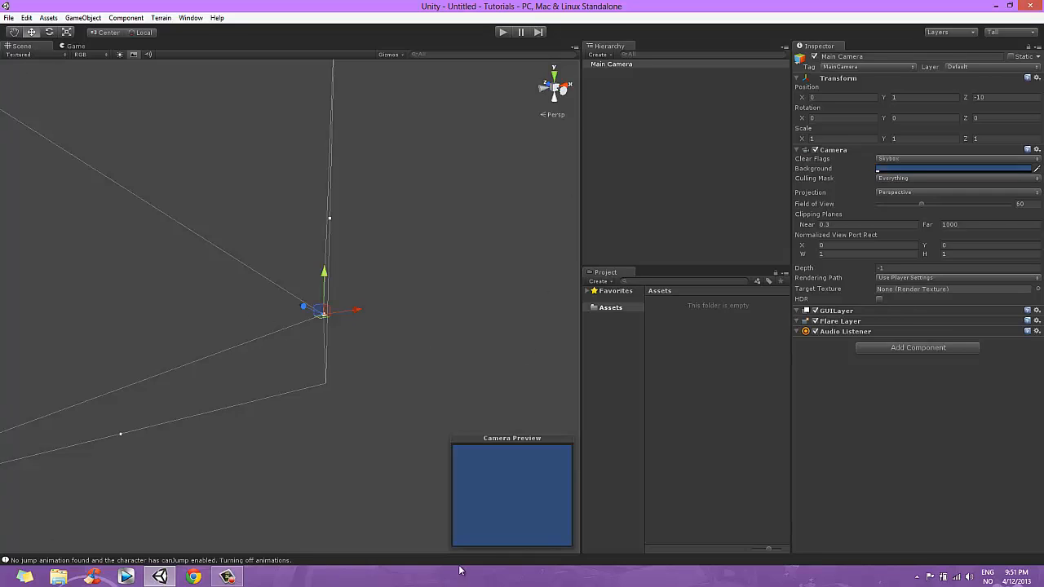
# Step: Switch the editor's window arrangement to the Wide layout
pyautogui.click(189, 18)
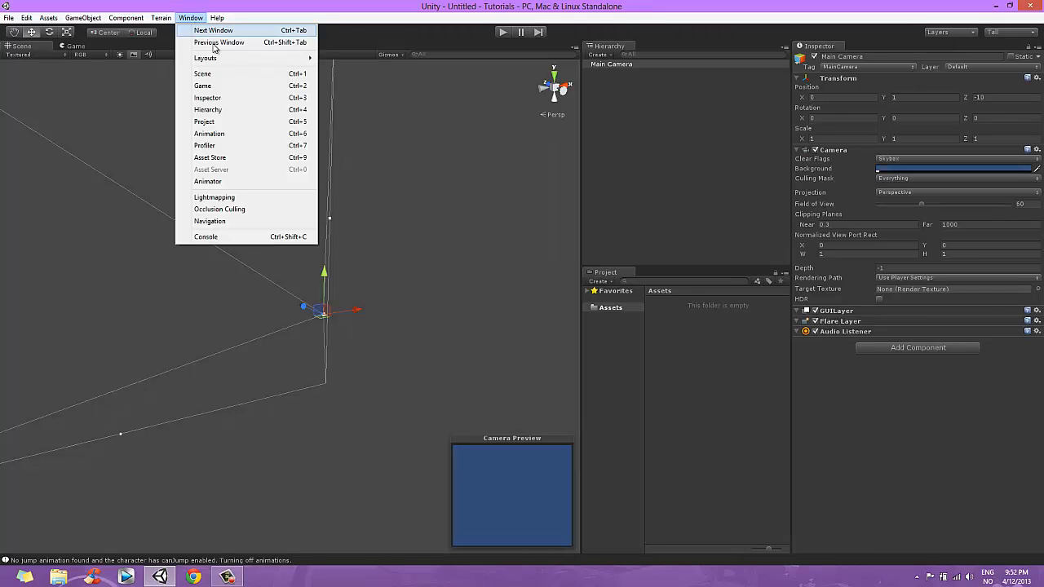
pyautogui.moveTo(254, 59)
pyautogui.click(343, 106)
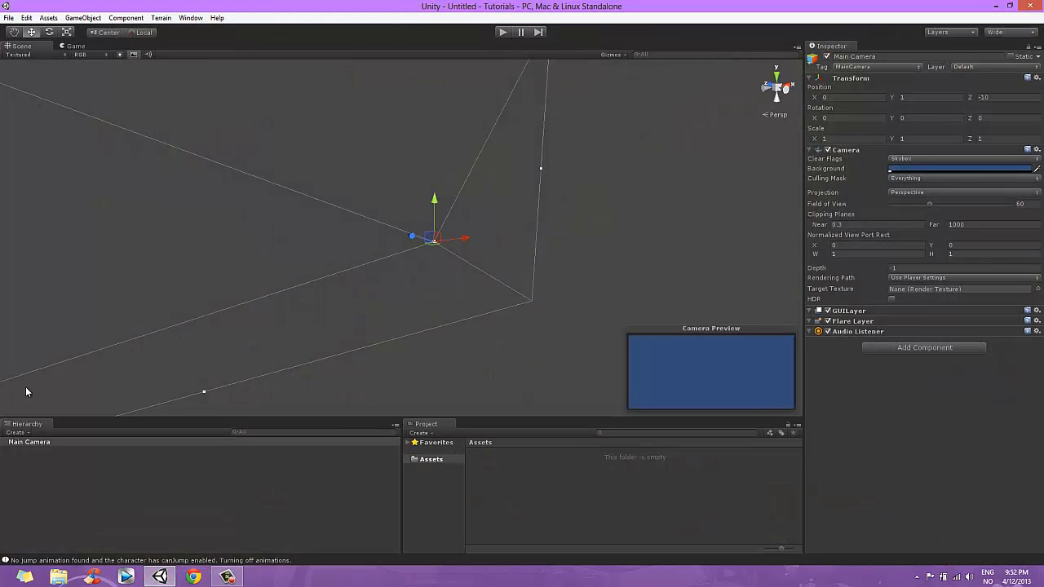
# Step: Set the editor's window arrangement to the 2 by 3 layout
pyautogui.click(190, 17)
pyautogui.moveTo(216, 17)
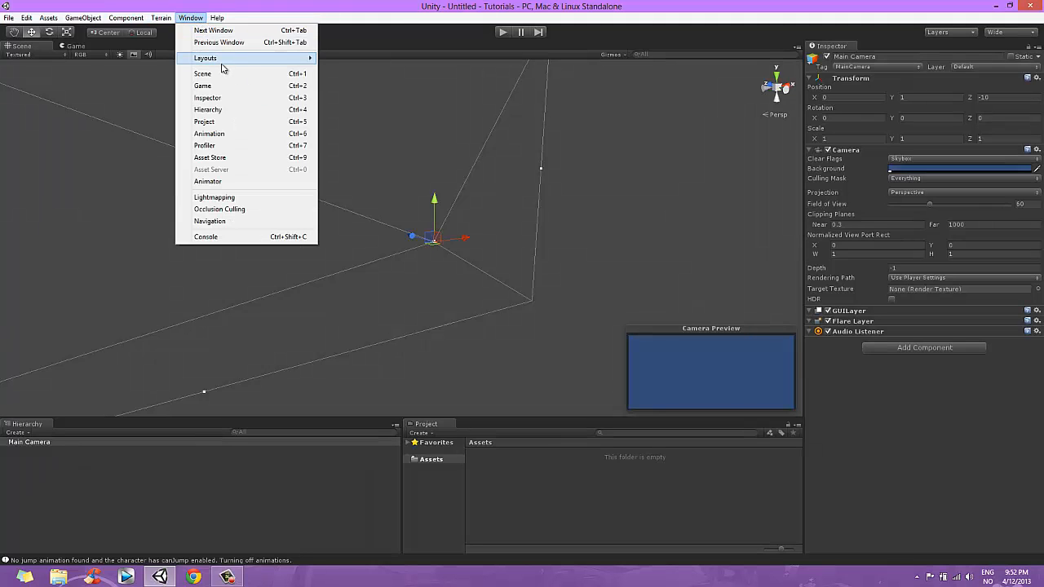
pyautogui.moveTo(298, 59)
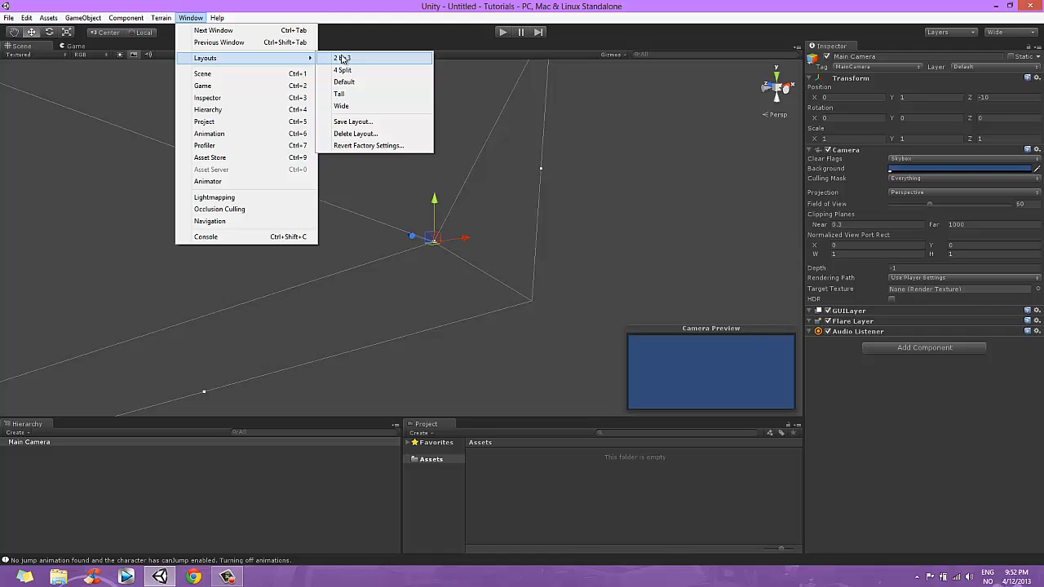
pyautogui.click(342, 58)
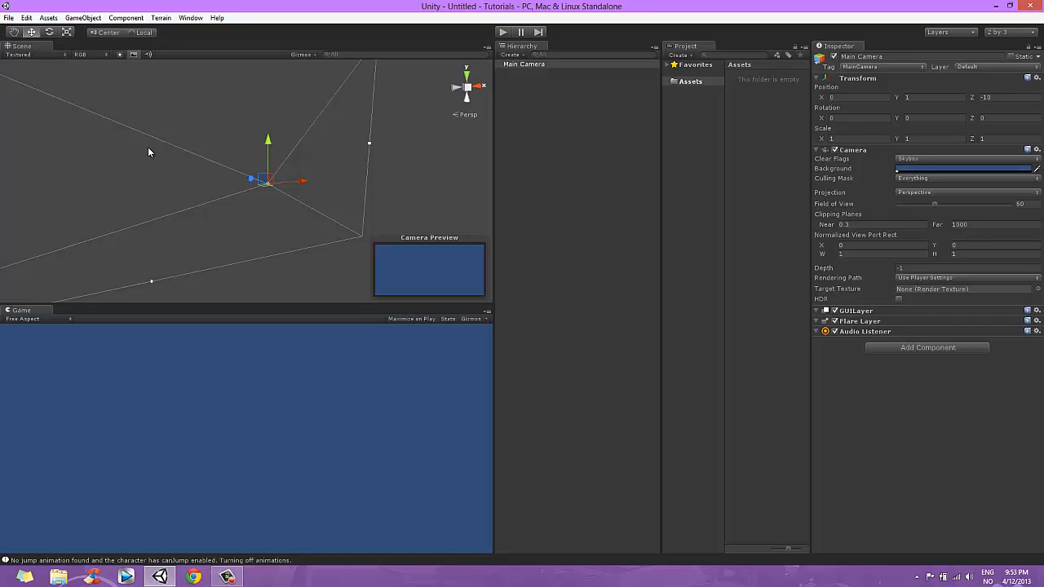
# Step: Review the object types available for creation without adding one, and reselect the Main Camera in the scene
pyautogui.click(685, 85)
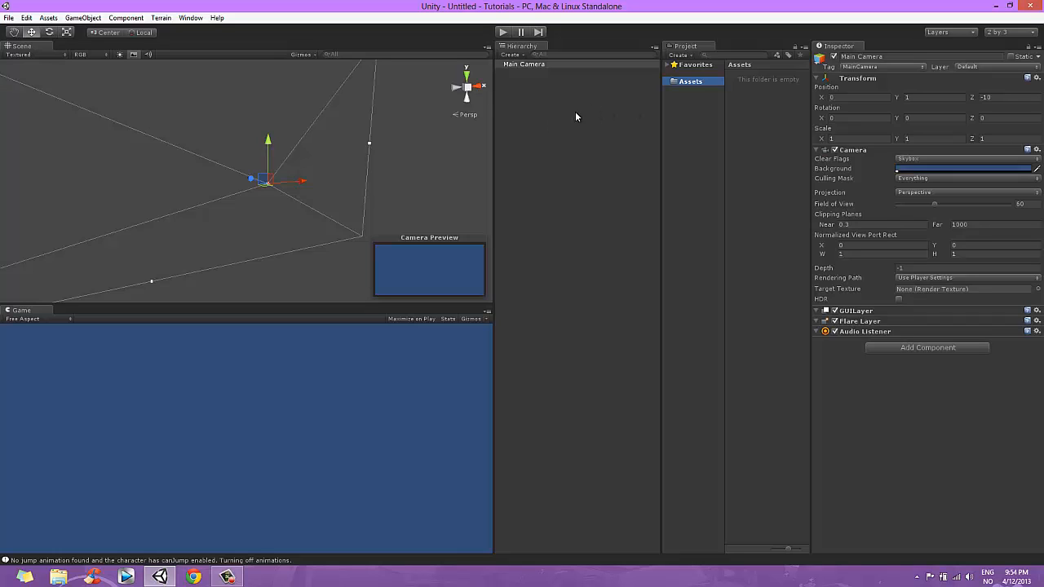
pyautogui.click(82, 17)
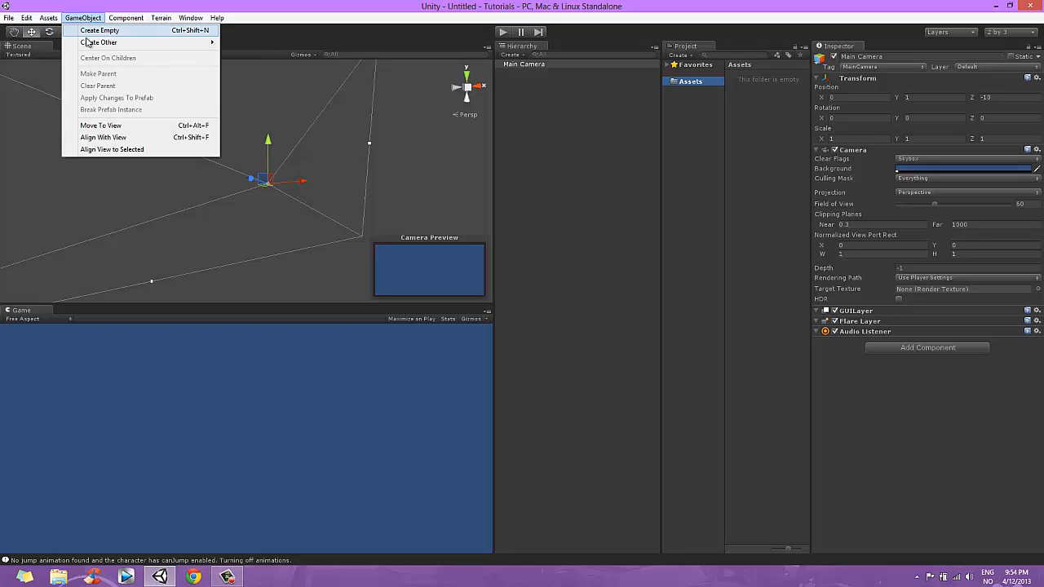
pyautogui.moveTo(90, 42)
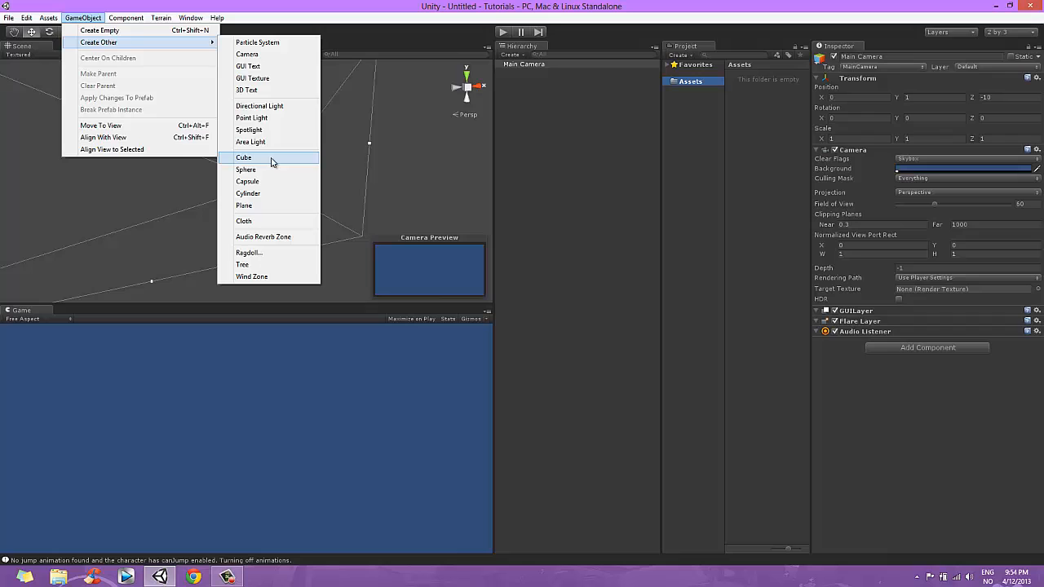
pyautogui.click(552, 169)
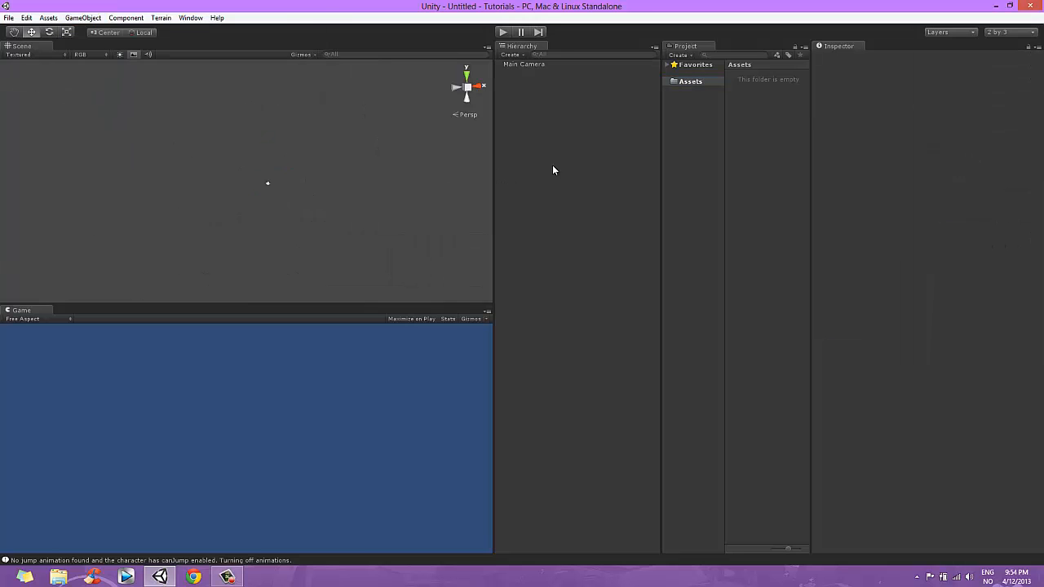
pyautogui.click(268, 183)
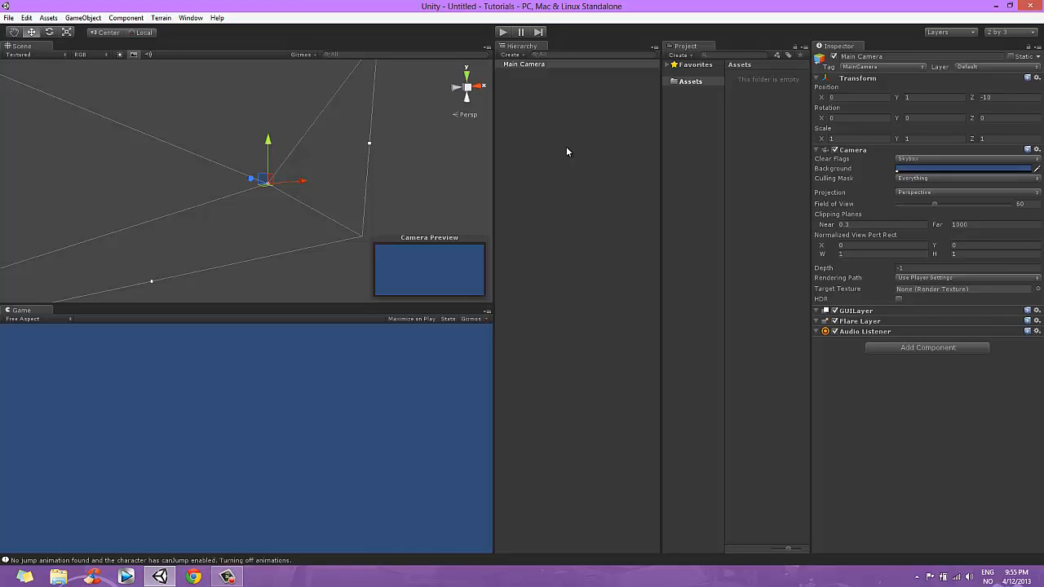
# Step: Look through the available game object, terrain, window and asset creation commands without running any
pyautogui.click(141, 18)
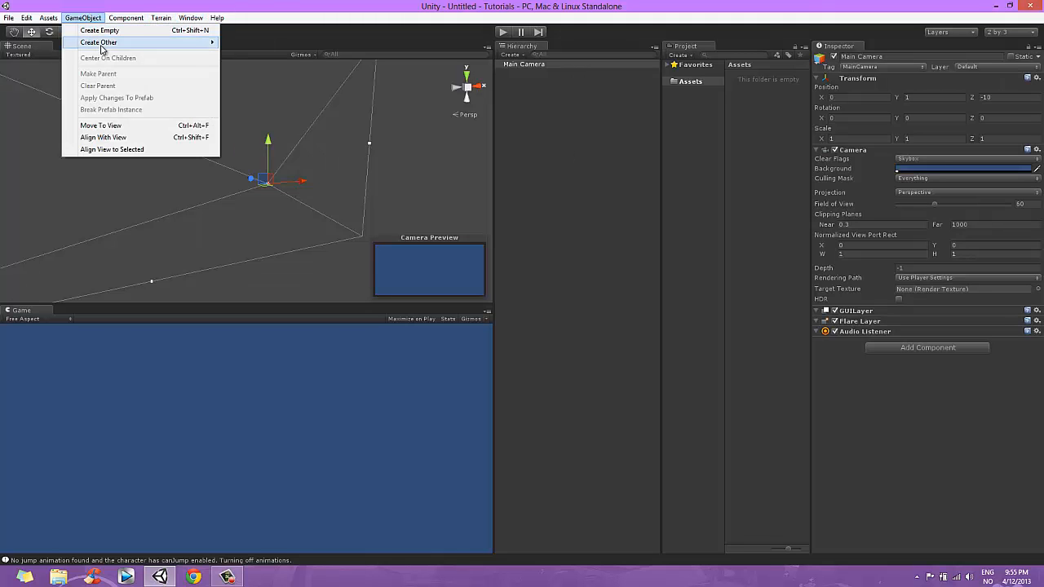
pyautogui.moveTo(113, 49)
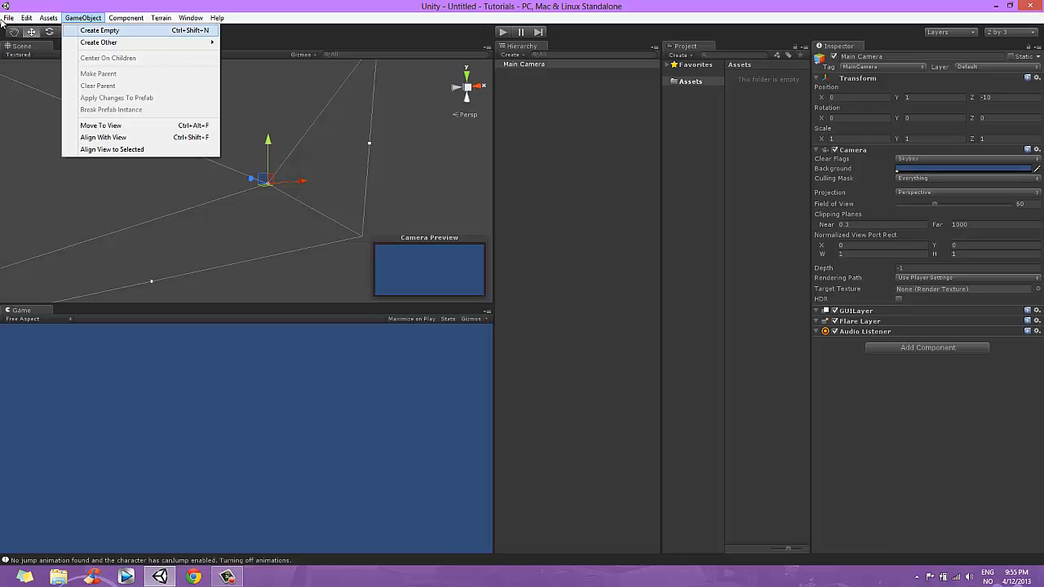
pyautogui.moveTo(48, 18)
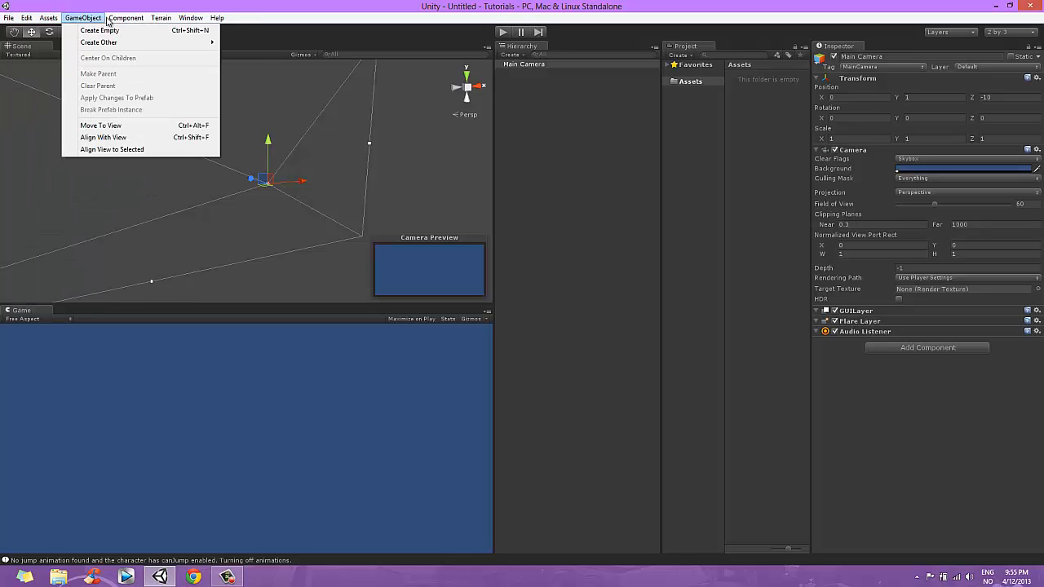
pyautogui.moveTo(129, 22)
pyautogui.moveTo(89, 18)
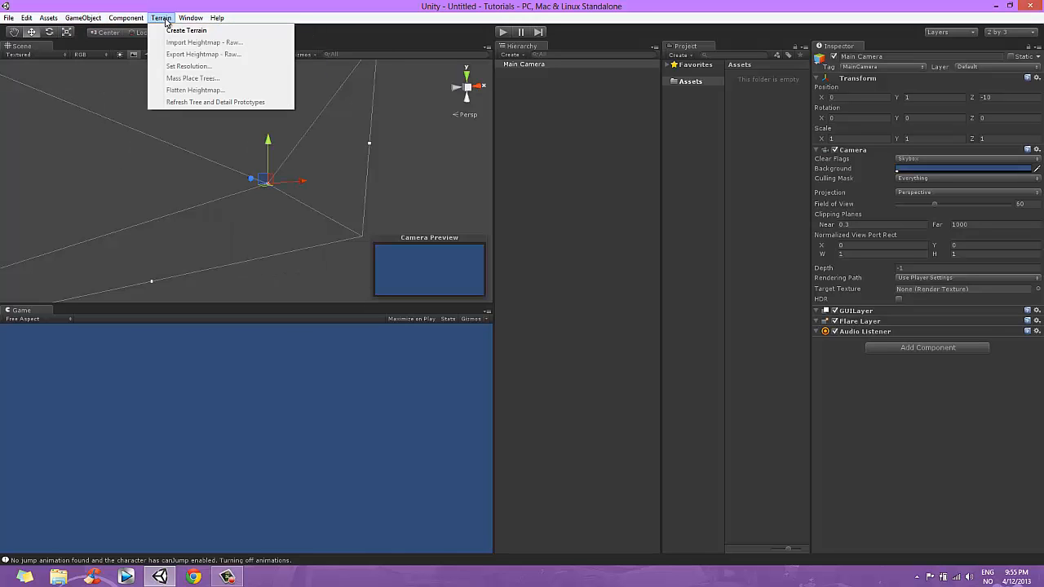
pyautogui.moveTo(200, 18)
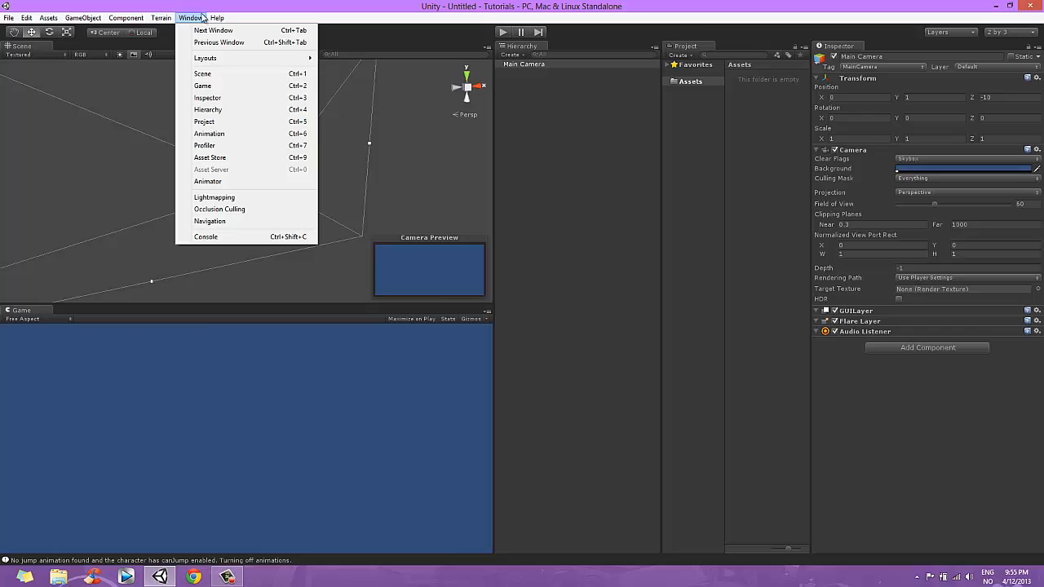
pyautogui.click(200, 17)
pyautogui.click(83, 17)
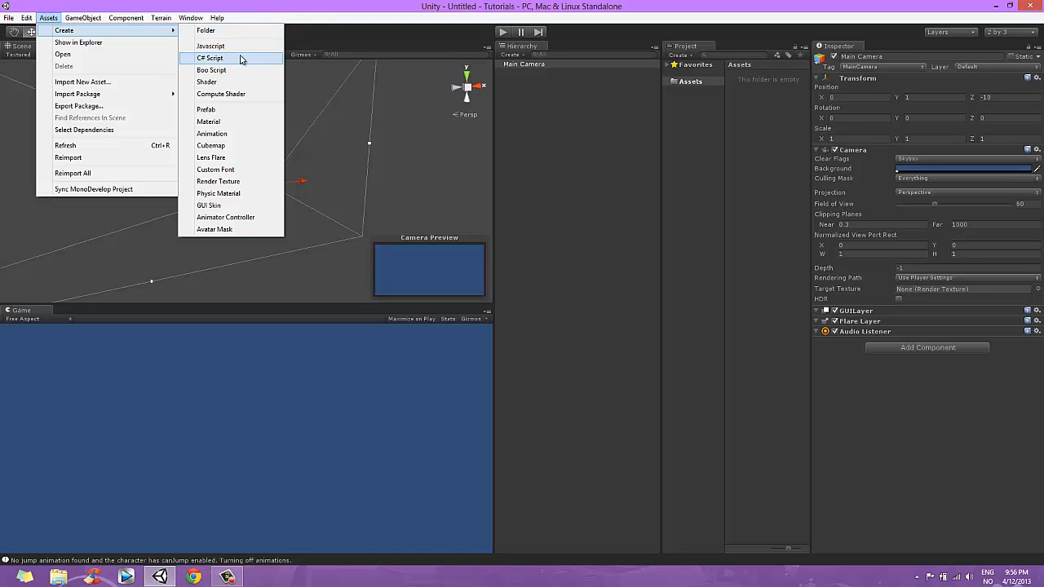
pyautogui.click(298, 14)
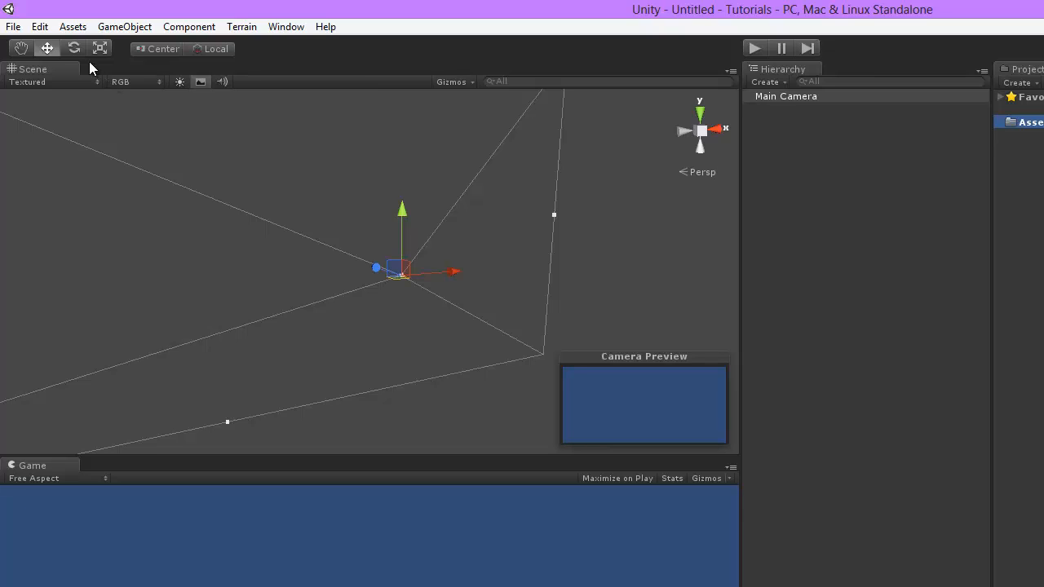
# Step: Explore the Scene view around the Main Camera with the Hand tool by panning, rotating and zooming
pyautogui.click(39, 49)
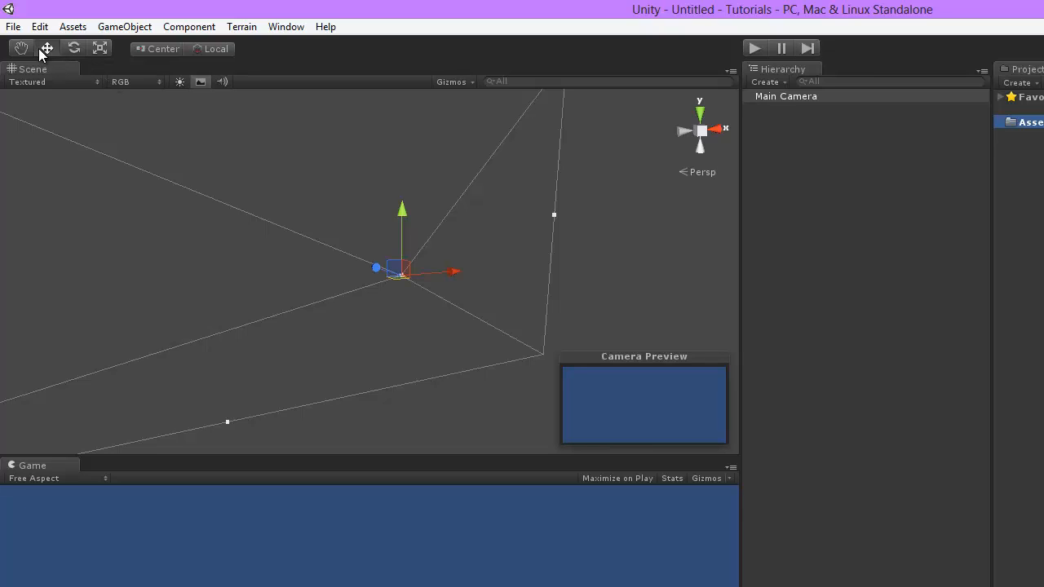
pyautogui.click(23, 51)
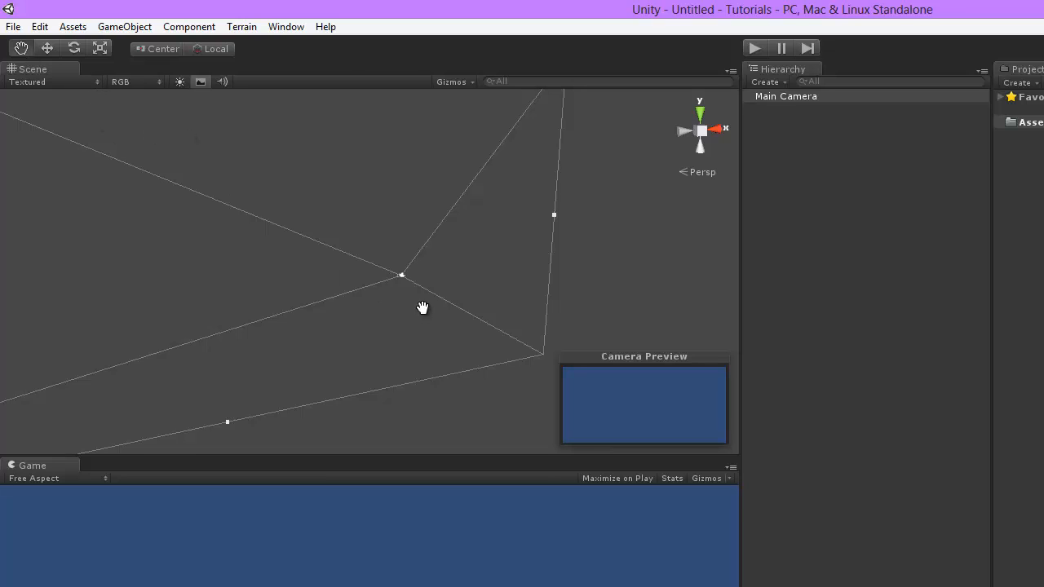
pyautogui.moveTo(422, 307); pyautogui.dragTo(392, 272)
pyautogui.moveTo(388, 296); pyautogui.dragTo(362, 238, button='right')
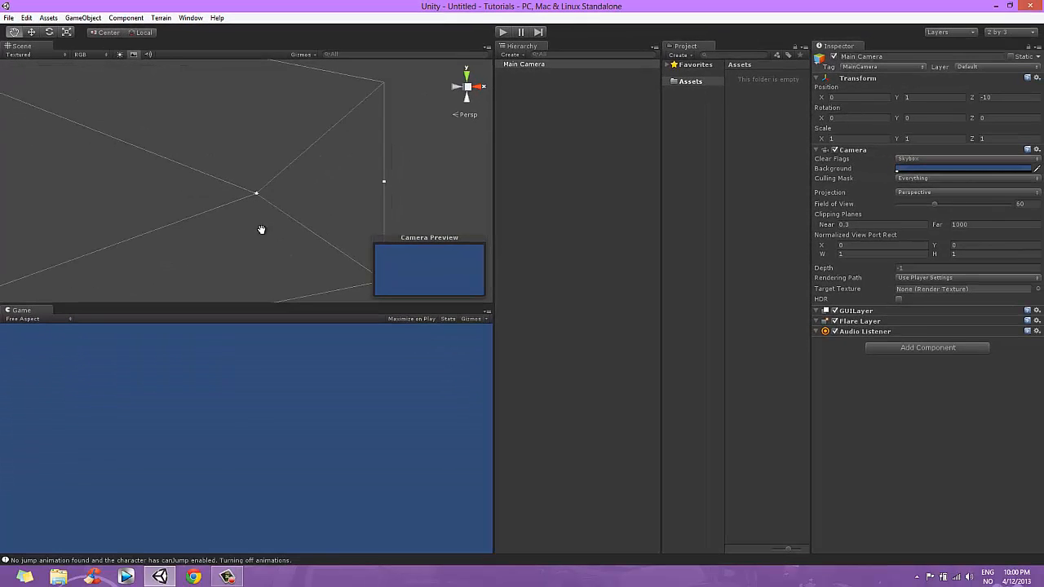
pyautogui.moveTo(261, 229)
pyautogui.keyDown('alt'); pyautogui.mouseDown()
pyautogui.moveTo(268, 210)
pyautogui.moveTo(279, 221)
pyautogui.mouseUp(); pyautogui.keyUp('alt')
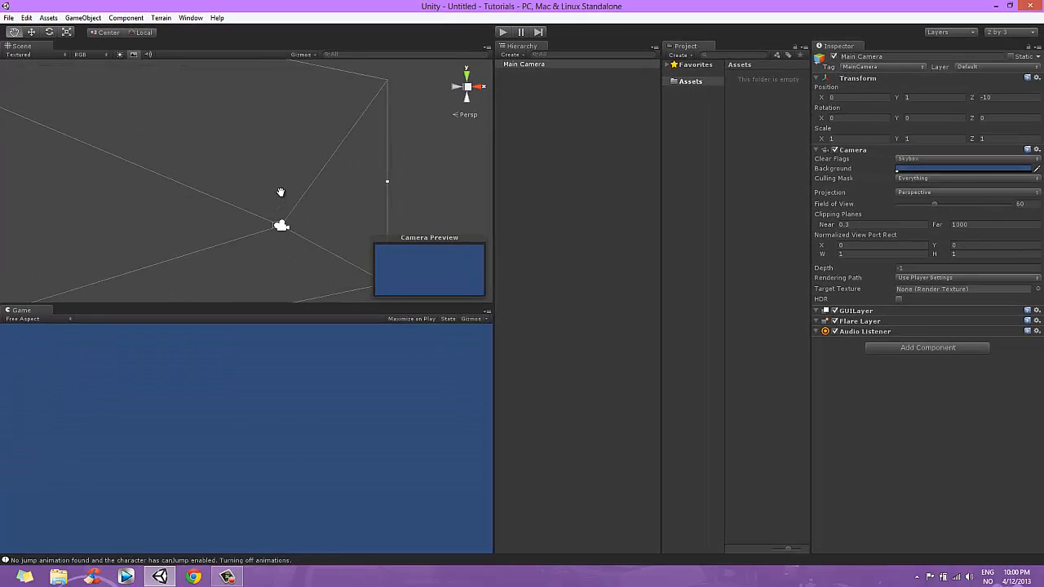
pyautogui.moveTo(284, 174); pyautogui.dragTo(287, 211, button='right')
pyautogui.scroll(3, 301, 183)
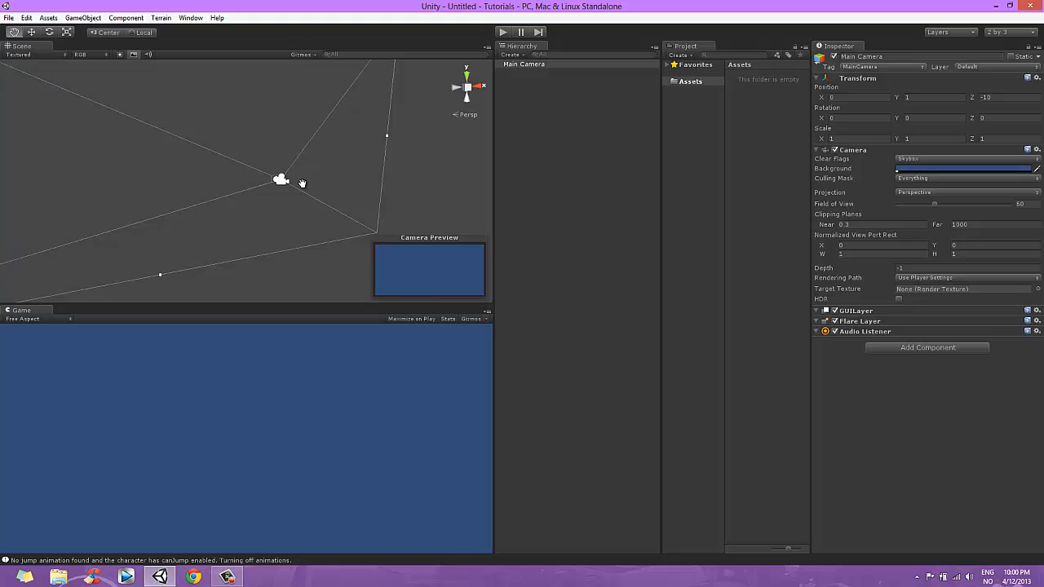
pyautogui.scroll(1, 302, 182)
pyautogui.scroll(-2, 301, 182)
pyautogui.moveTo(272, 147); pyautogui.dragTo(202, 178)
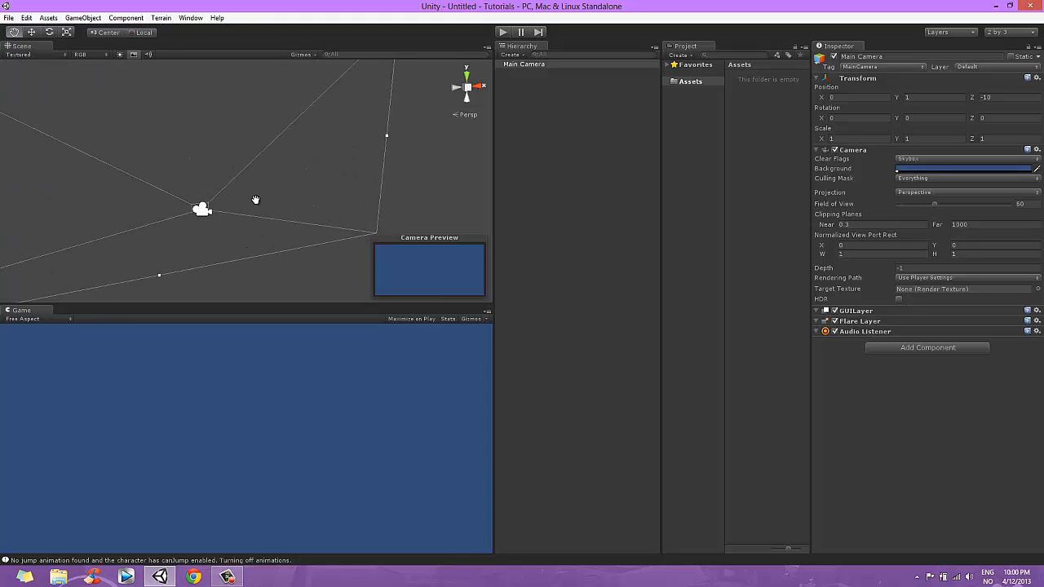
# Step: Move the Main Camera along its X and Y axes to about X 1.33, Y 2.49 using the Move tool
pyautogui.click(30, 32)
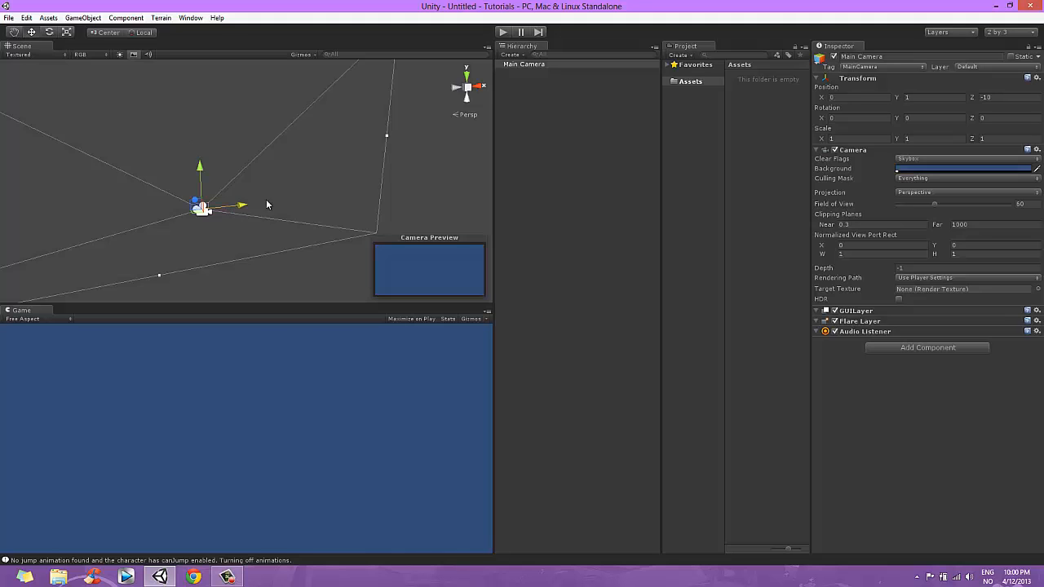
pyautogui.moveTo(266, 205)
pyautogui.mouseDown()
pyautogui.moveTo(316, 203)
pyautogui.moveTo(252, 209)
pyautogui.mouseUp()
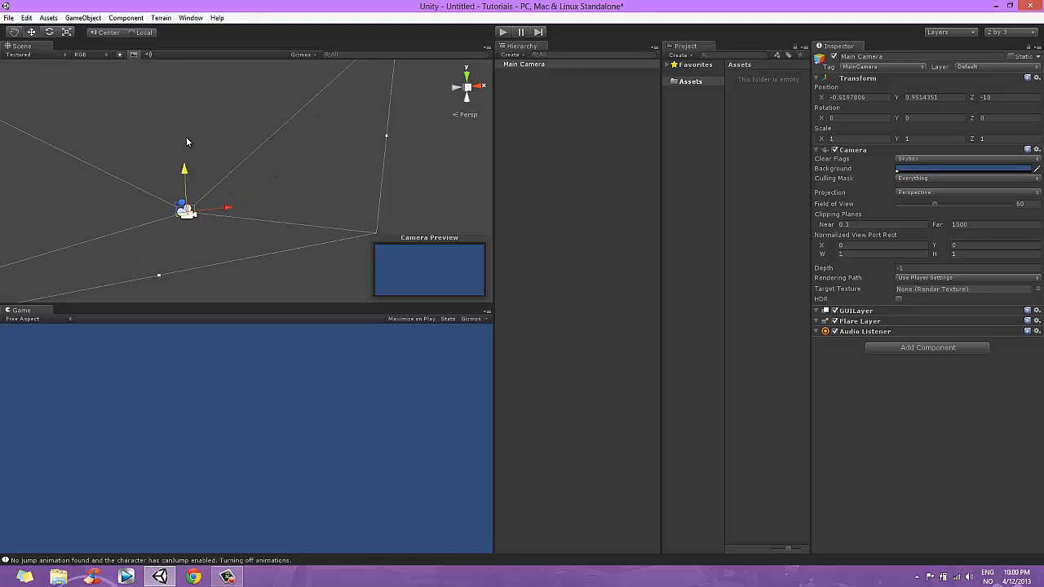
pyautogui.moveTo(187, 138); pyautogui.dragTo(186, 120)
pyautogui.moveTo(223, 160); pyautogui.dragTo(239, 118)
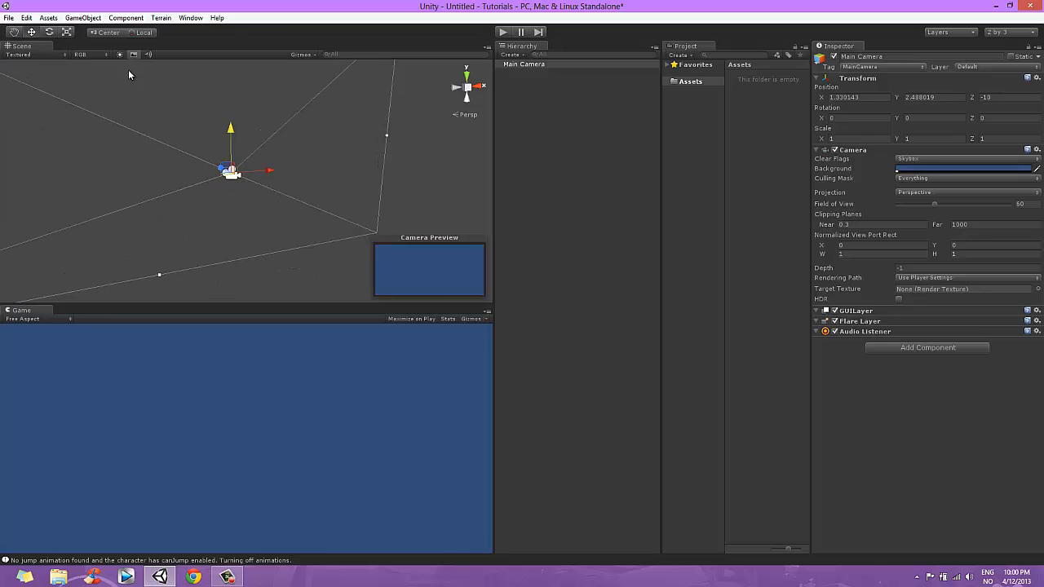
# Step: Rotate the Main Camera to about X -12.2, Y 2.12, Z -5.39, and scale it to about X 0.70, Y 1.66
pyautogui.click(53, 32)
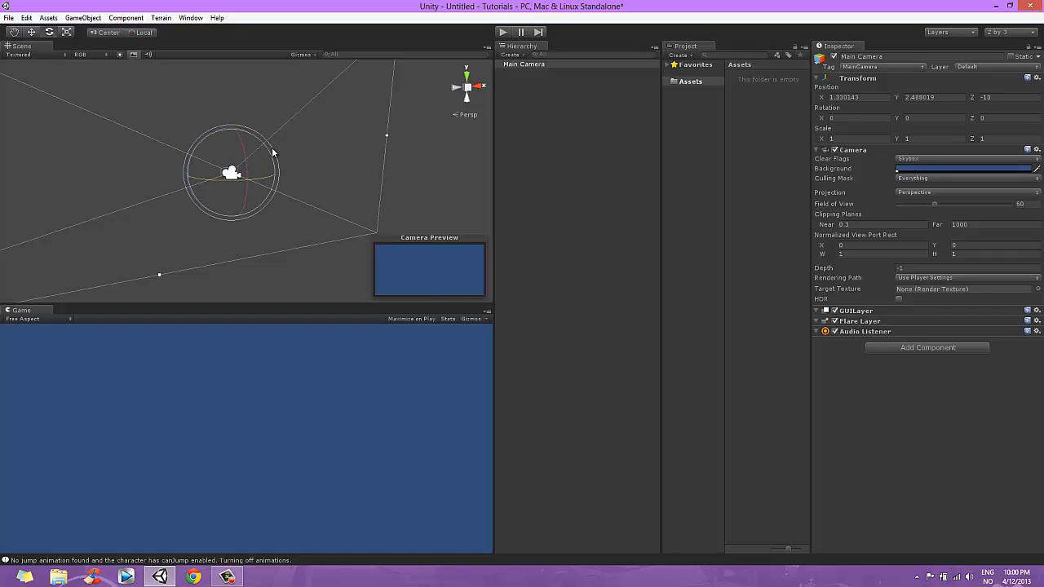
pyautogui.moveTo(280, 163); pyautogui.dragTo(235, 160)
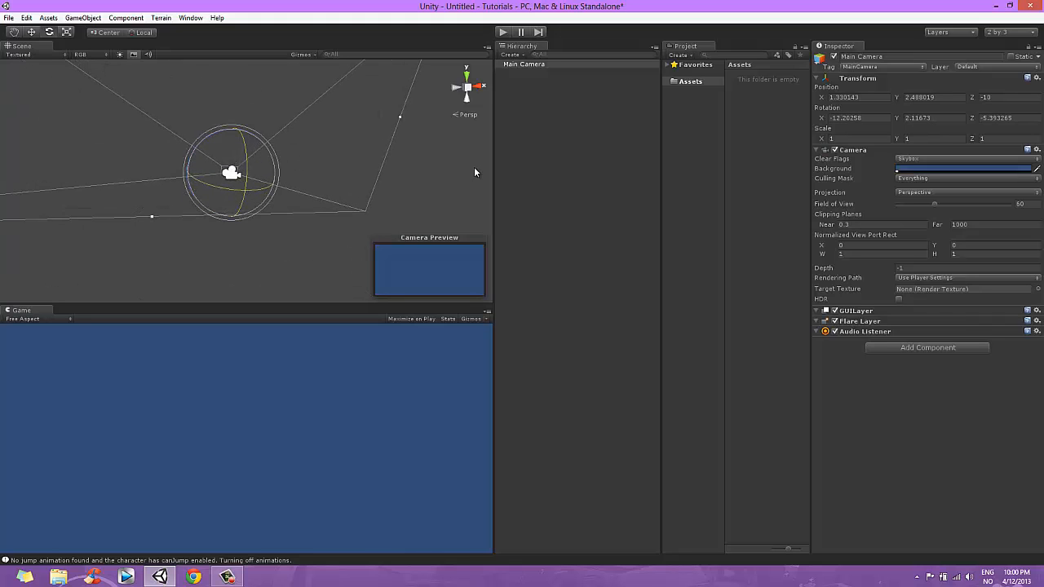
pyautogui.click(68, 32)
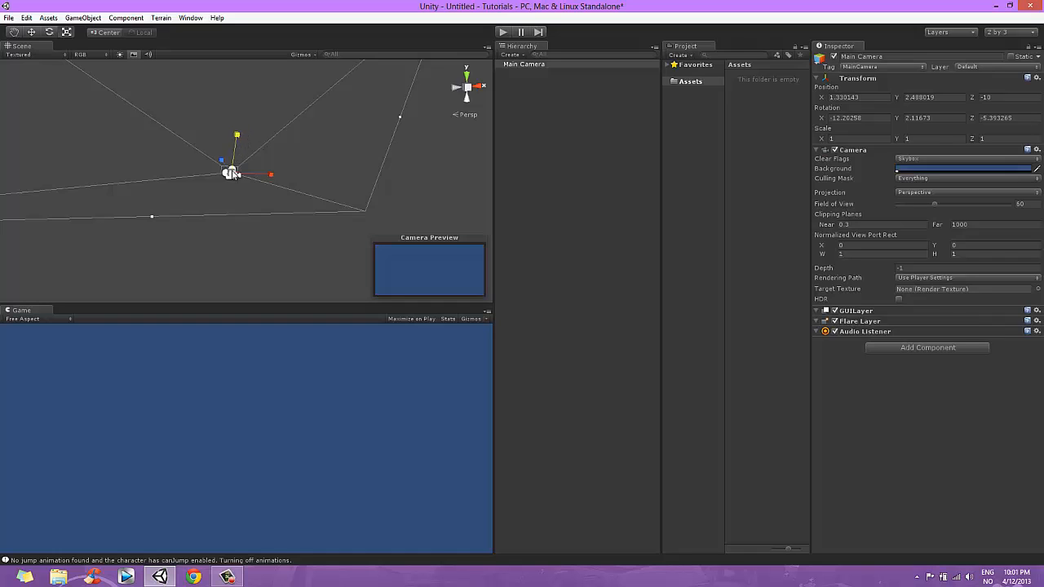
pyautogui.moveTo(231, 174); pyautogui.dragTo(245, 93)
pyautogui.moveTo(271, 174)
pyautogui.mouseDown()
pyautogui.moveTo(261, 173)
pyautogui.moveTo(297, 171)
pyautogui.moveTo(259, 173)
pyautogui.mouseUp()
# Step: Set the Main Camera's X and Y scale to 1 and deselect it
pyautogui.click(867, 137)
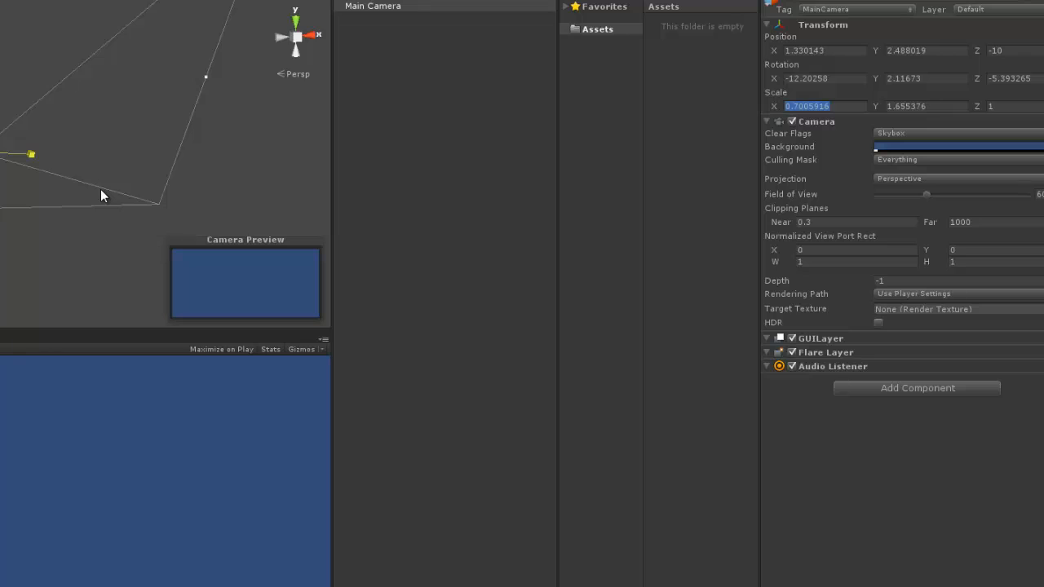
pyautogui.write('0')
pyautogui.press('Tab')
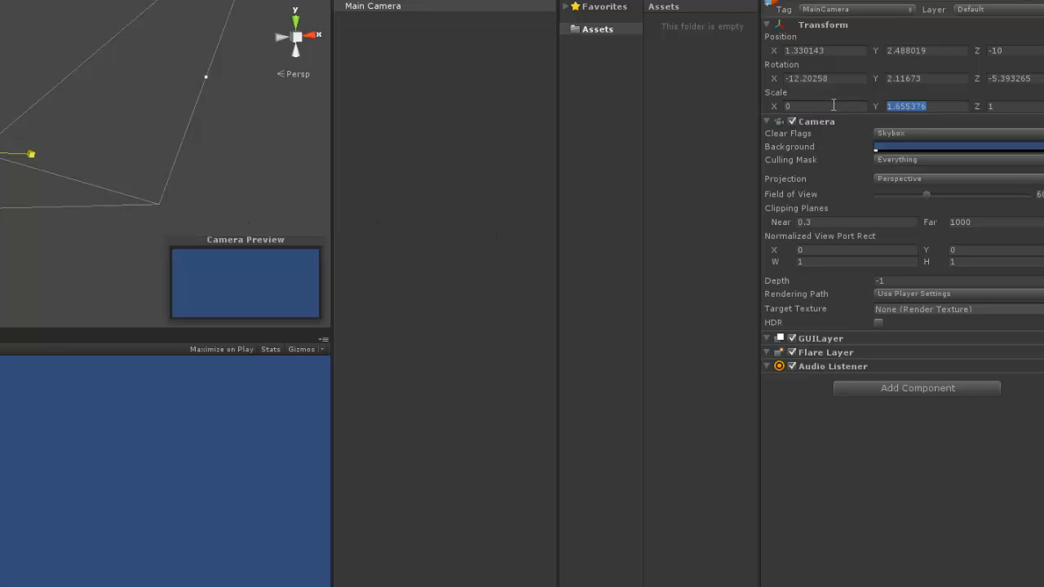
pyautogui.click(833, 106)
pyautogui.write('1')
pyautogui.doubleClick(896, 108)
pyautogui.press('BackSpace')
pyautogui.press('BackSpace')
pyautogui.press('BackSpace')
pyautogui.write('1')
pyautogui.click(46, 149)
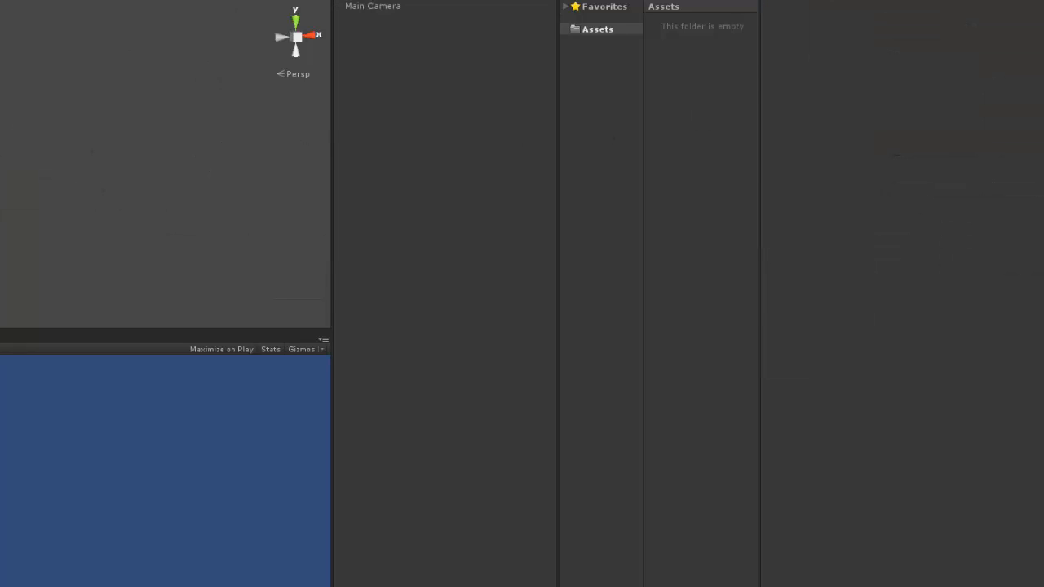
# Step: Set the Main Camera's rotation to 0 on the X, Y and Z axes, leaving the camera selected
pyautogui.click(2, 162)
pyautogui.click(816, 82)
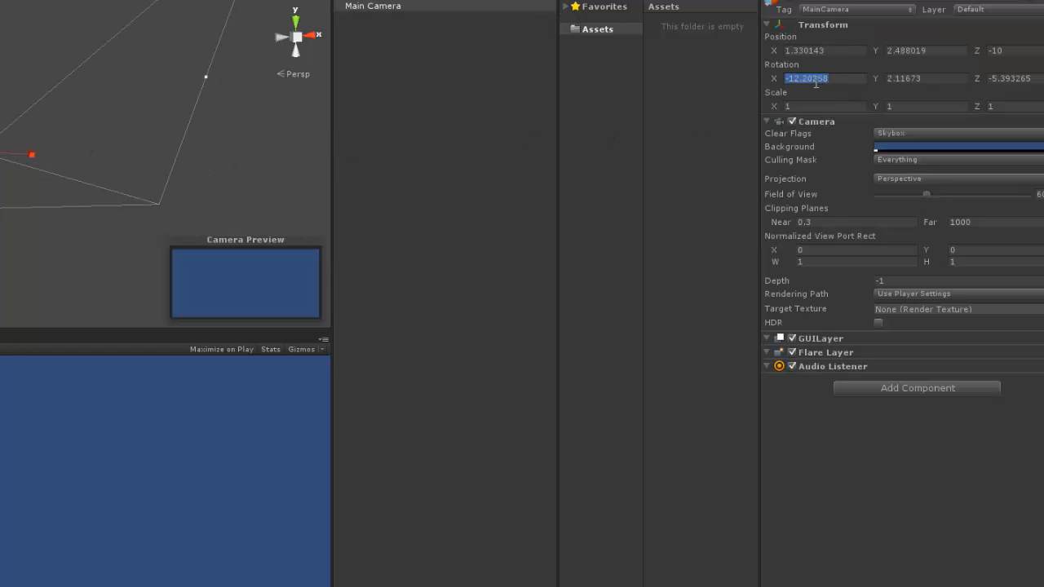
pyautogui.write('0')
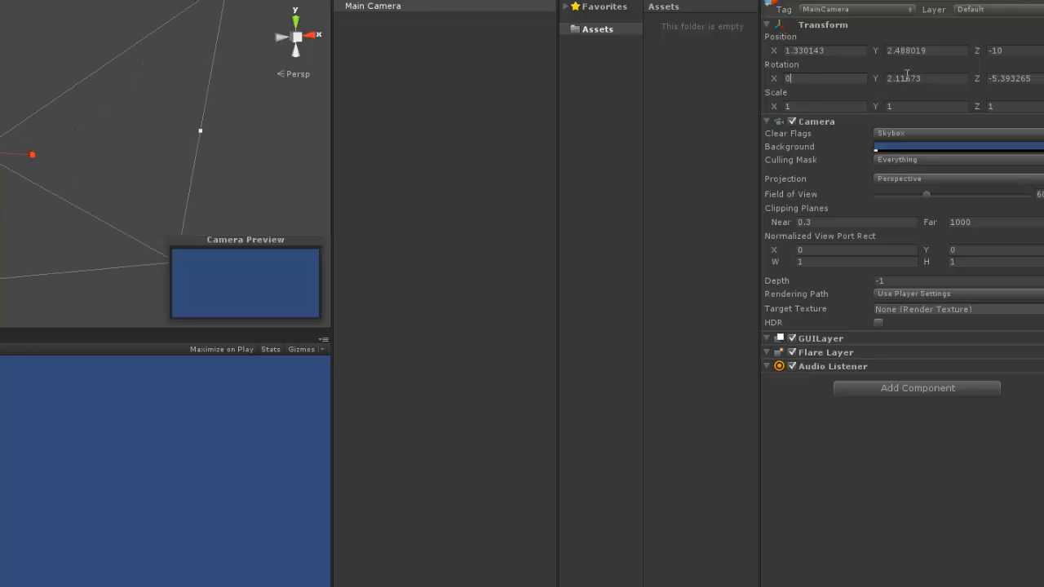
pyautogui.click(906, 75)
pyautogui.write('0')
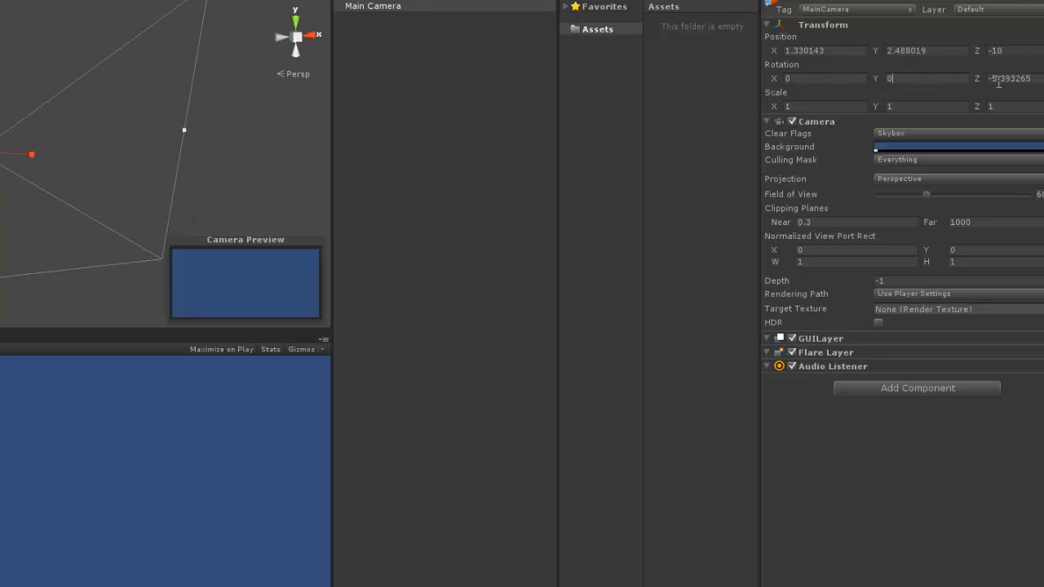
pyautogui.click(998, 82)
pyautogui.write('0')
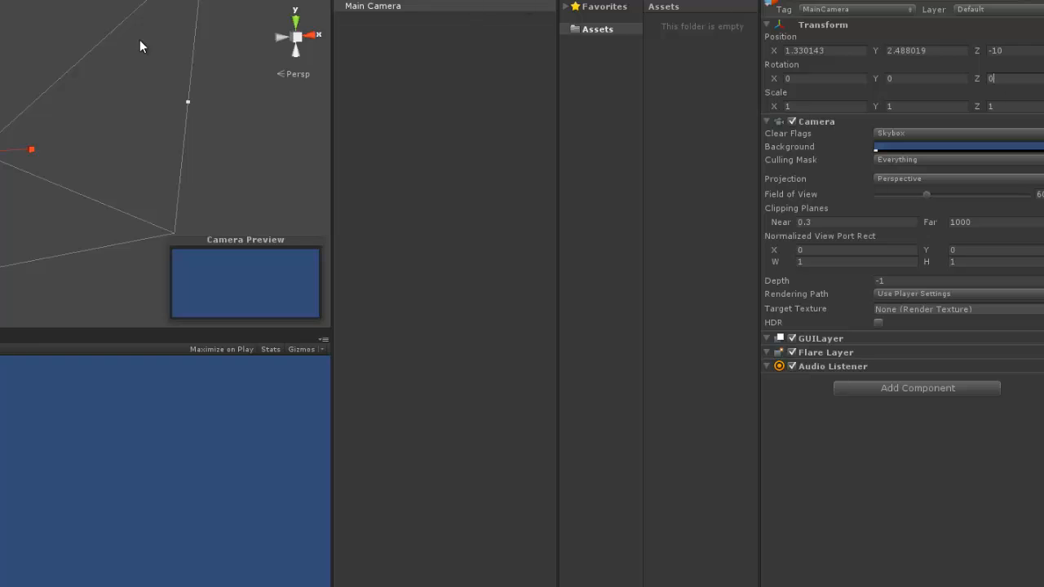
pyautogui.click(51, 225)
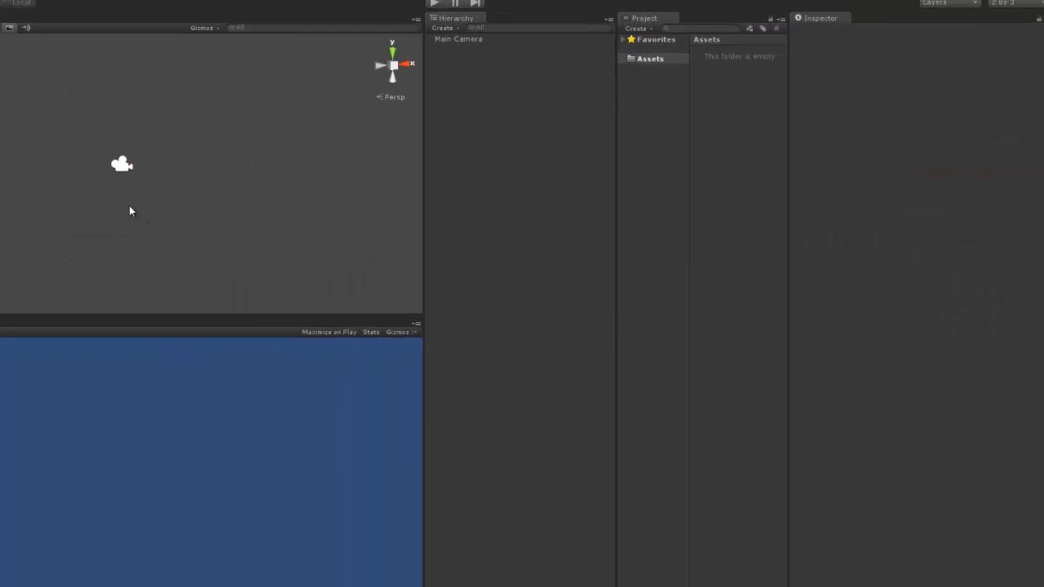
pyautogui.click(122, 165)
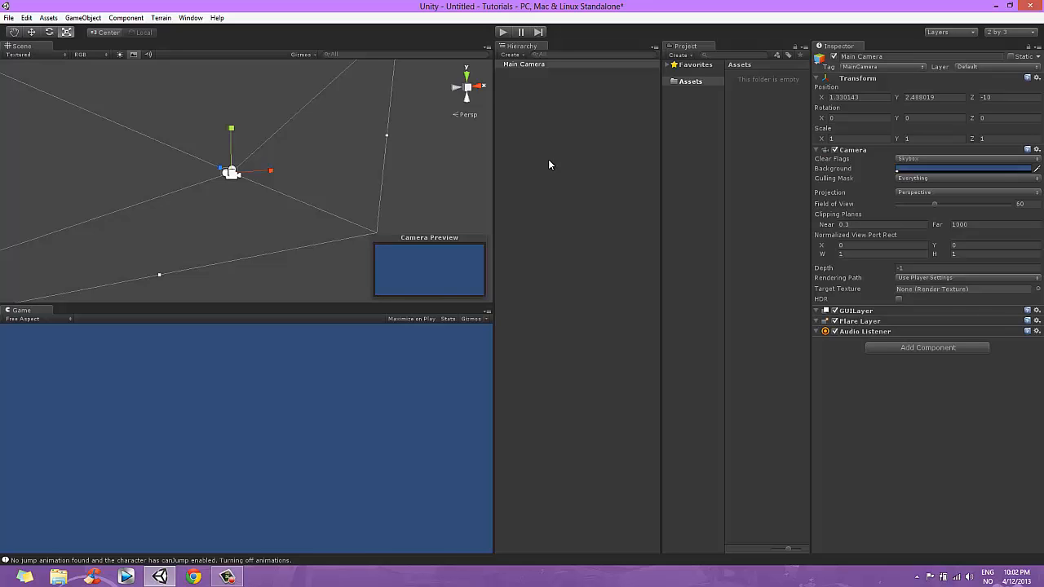
pyautogui.click(618, 288)
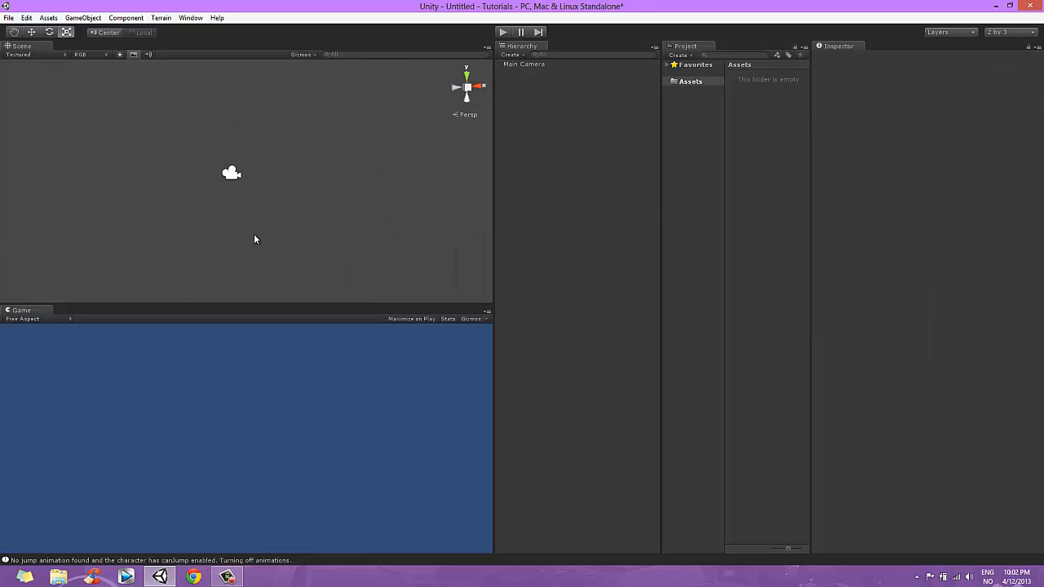
pyautogui.click(230, 173)
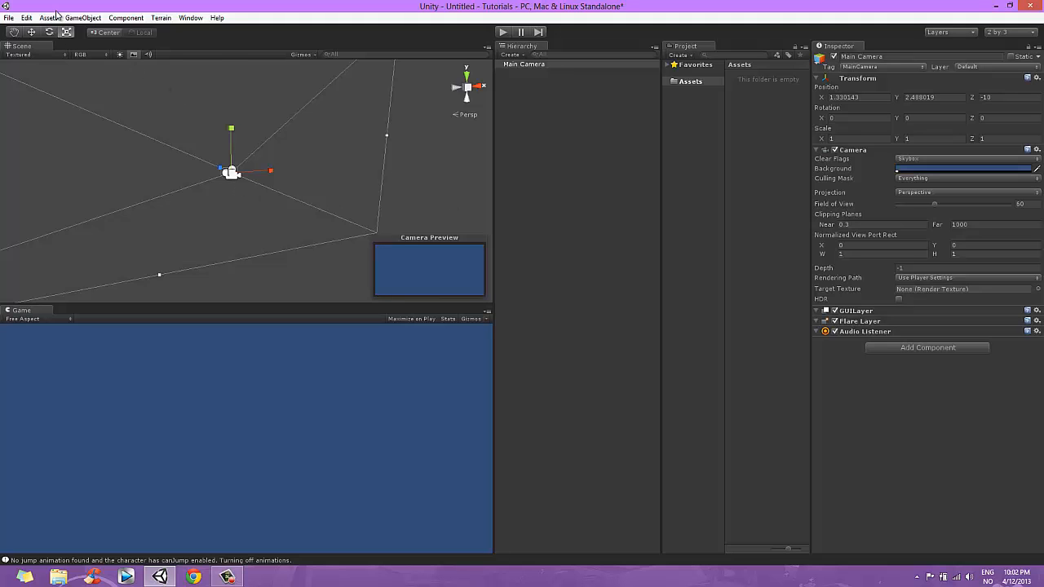
# Step: Create a Cube object in the scene
pyautogui.click(82, 17)
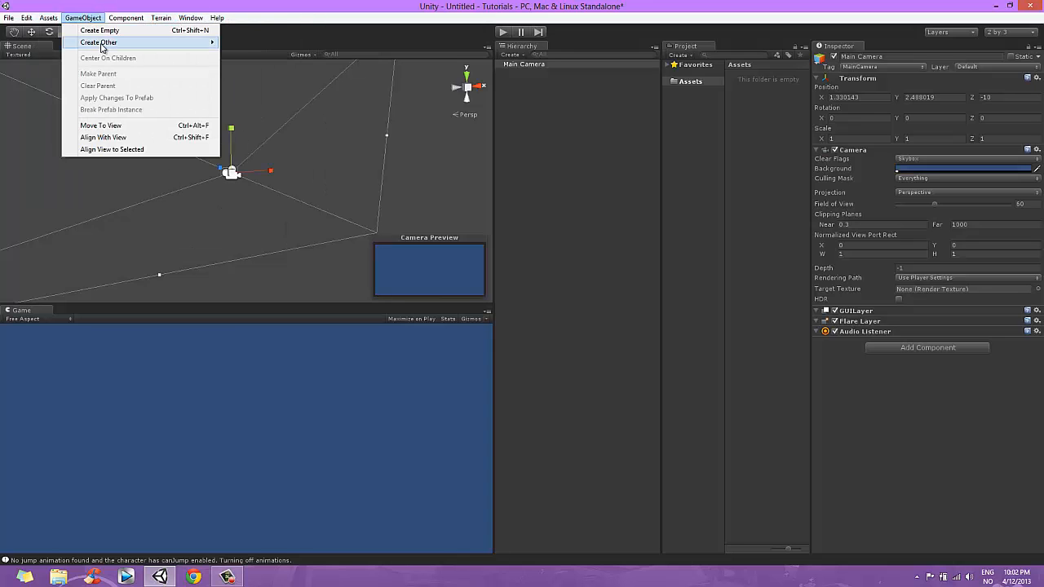
pyautogui.moveTo(102, 49)
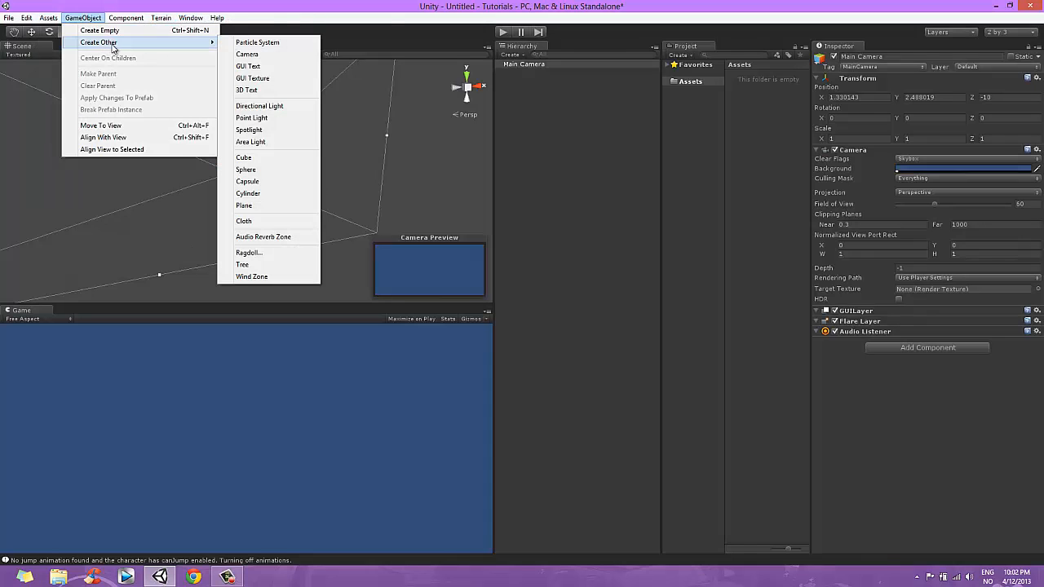
pyautogui.click(262, 165)
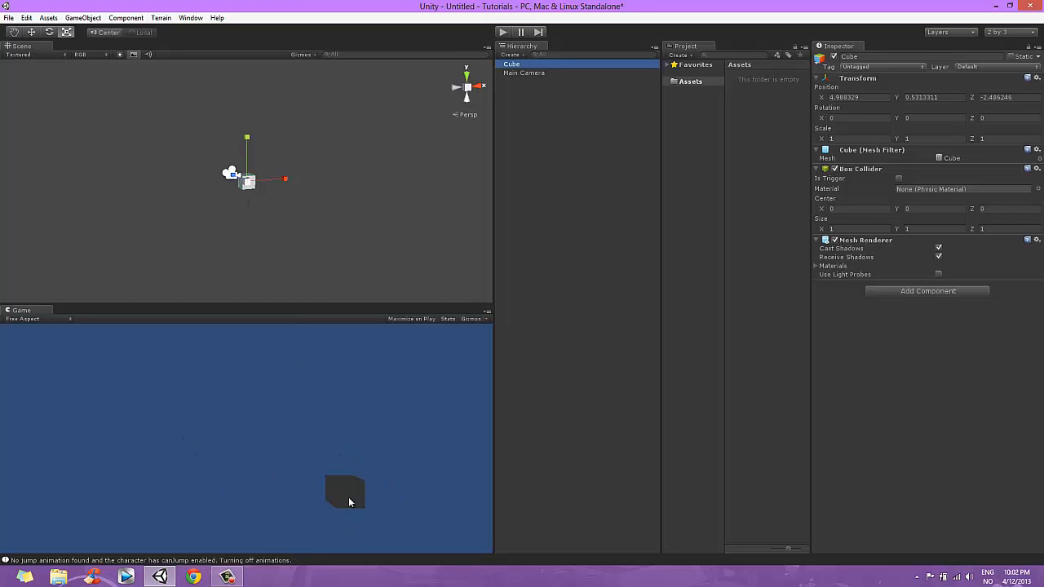
pyautogui.click(248, 182)
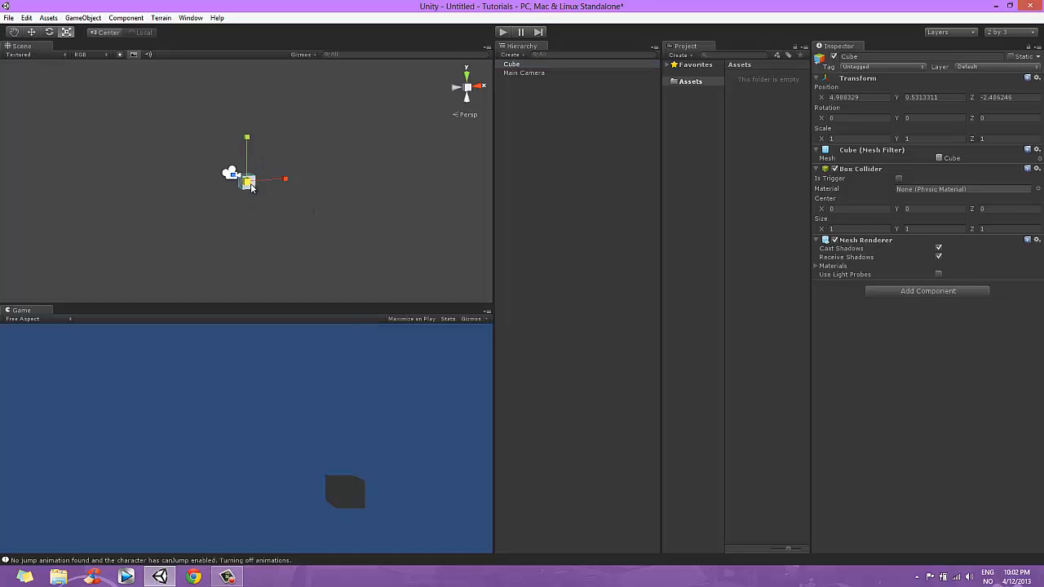
# Step: Cycle through the Hand, Move, Rotate and Scale tools on the cube, finishing on the Move tool
pyautogui.click(31, 34)
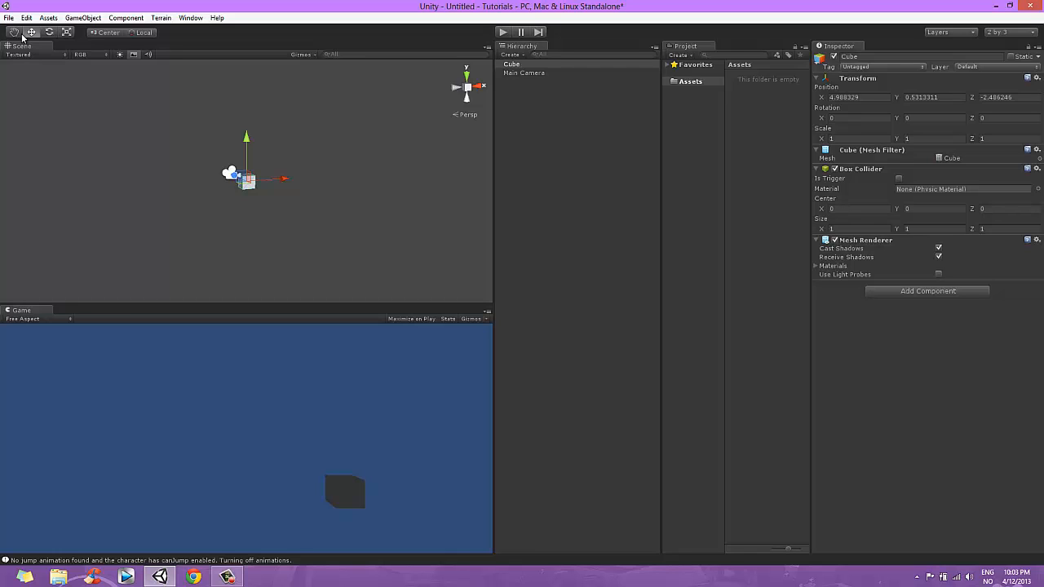
pyautogui.press('q')
pyautogui.press('w')
pyautogui.press('e')
pyautogui.press('r')
pyautogui.press('q')
pyautogui.press('e')
pyautogui.press('q')
pyautogui.press('w')
pyautogui.press('e')
pyautogui.press('q')
pyautogui.press('w')
pyautogui.press('e')
pyautogui.press('w')
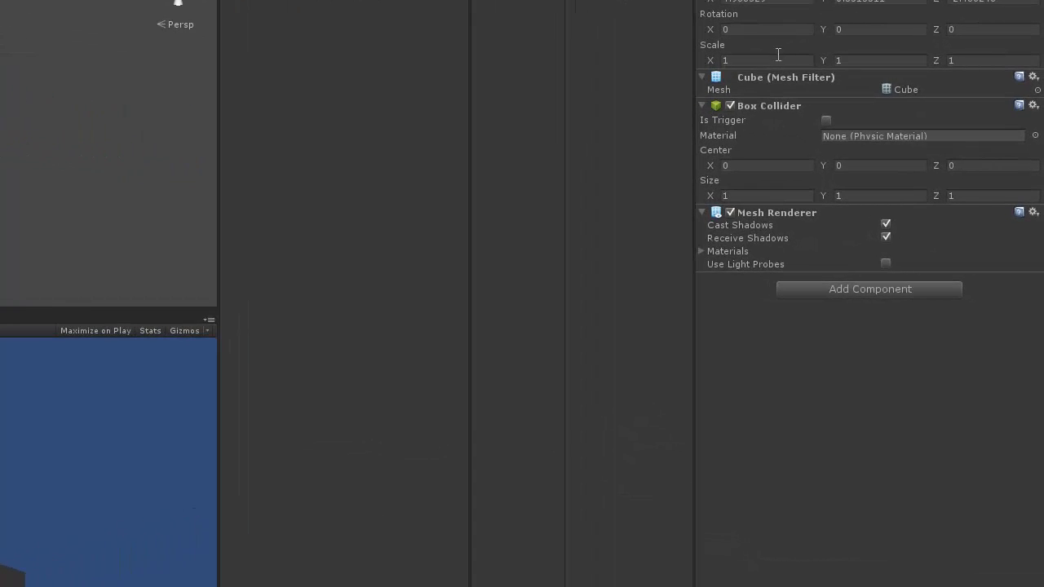
# Step: Flatten the cube into a wide floor by setting its scale to X 20, Y 0.1, Z 20
pyautogui.click(777, 58)
pyautogui.write('20')
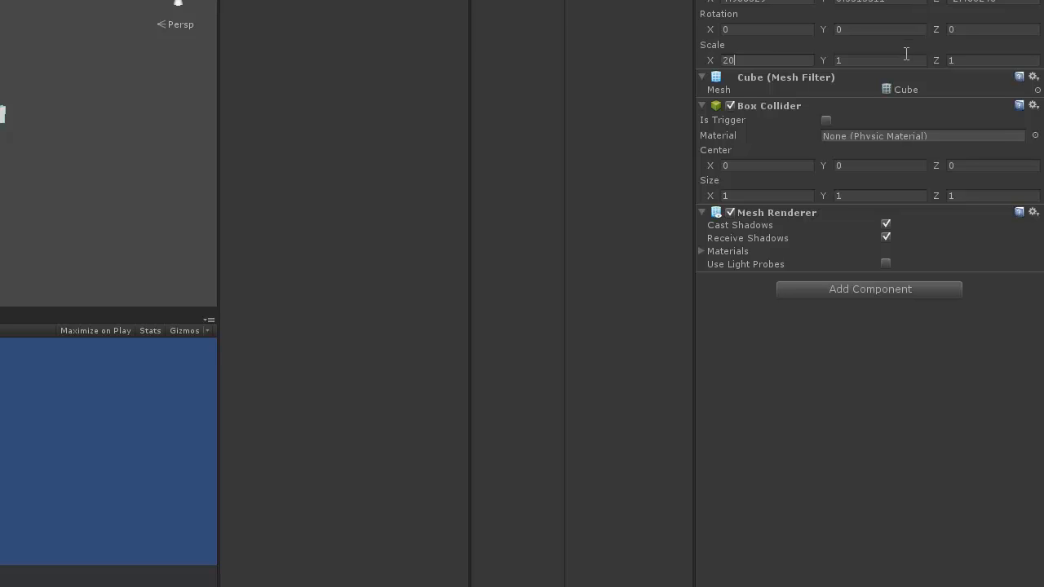
pyautogui.click(907, 57)
pyautogui.write('0.1')
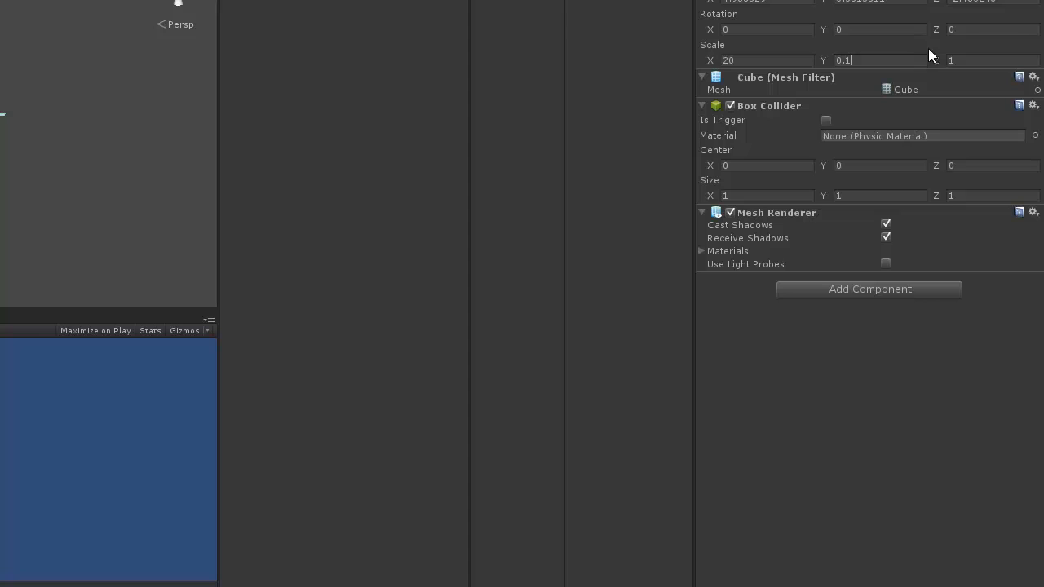
pyautogui.click(1003, 63)
pyautogui.write('20')
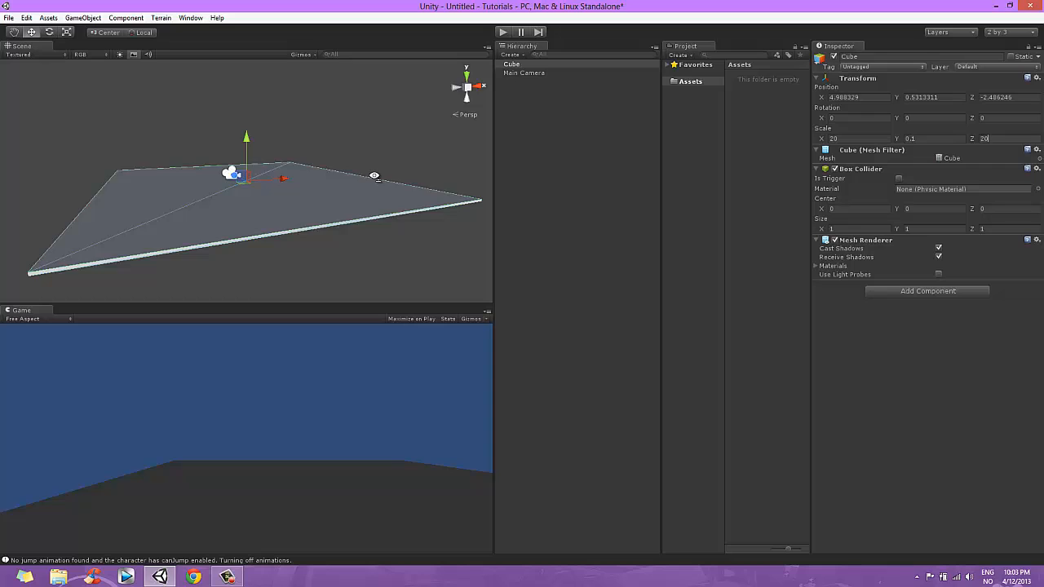
# Step: Align the Main Camera with a Scene view that looks across the flattened cube at an angle
pyautogui.moveTo(374, 175); pyautogui.dragTo(346, 167, button='right')
pyautogui.scroll(3, 347, 167)
pyautogui.scroll(-2, 346, 167)
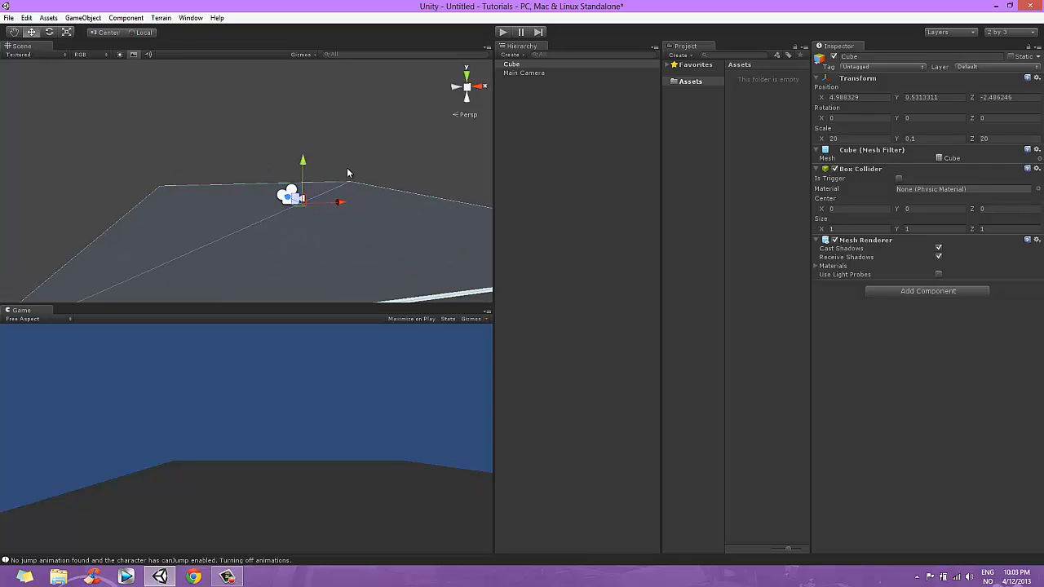
pyautogui.scroll(1, 346, 167)
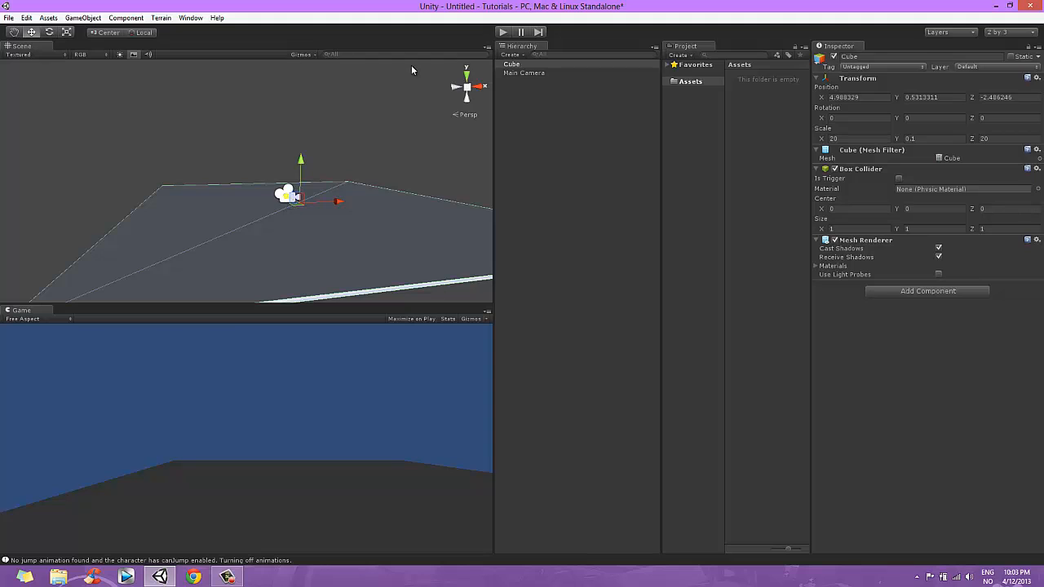
pyautogui.click(513, 73)
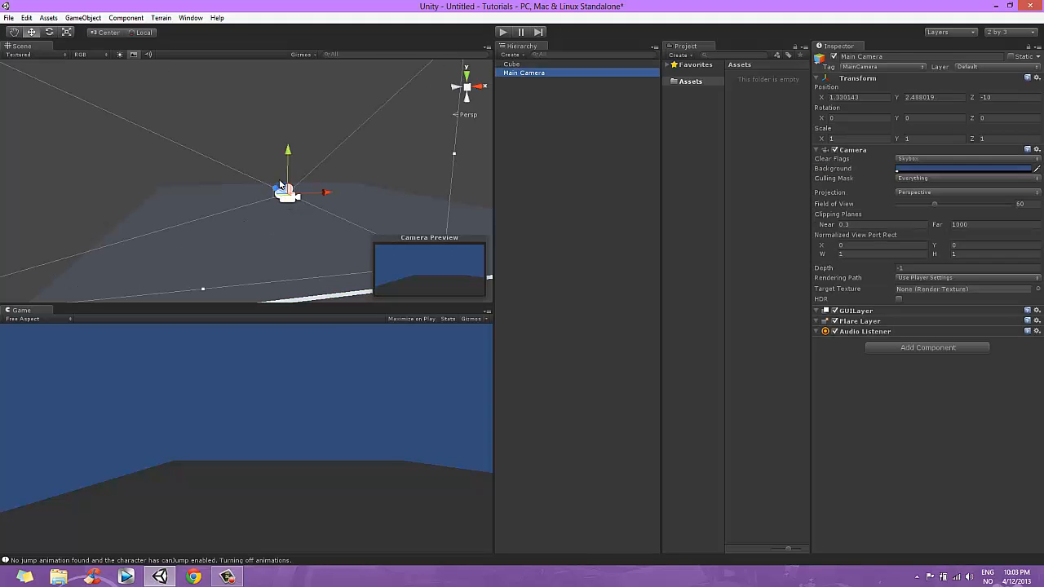
pyautogui.moveTo(245, 258); pyautogui.dragTo(292, 270, button='right')
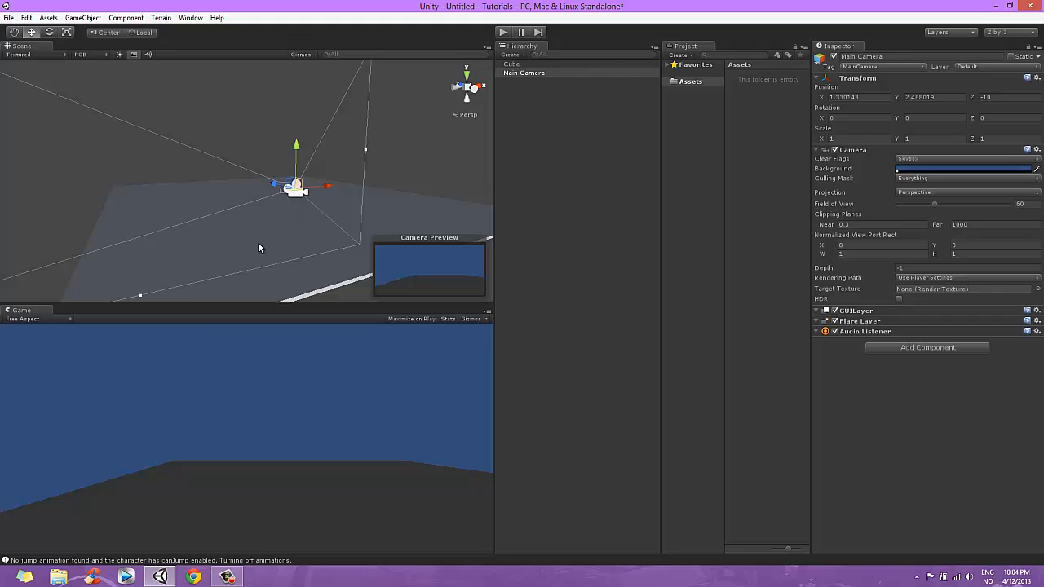
pyautogui.moveTo(258, 242); pyautogui.dragTo(264, 245, button='right')
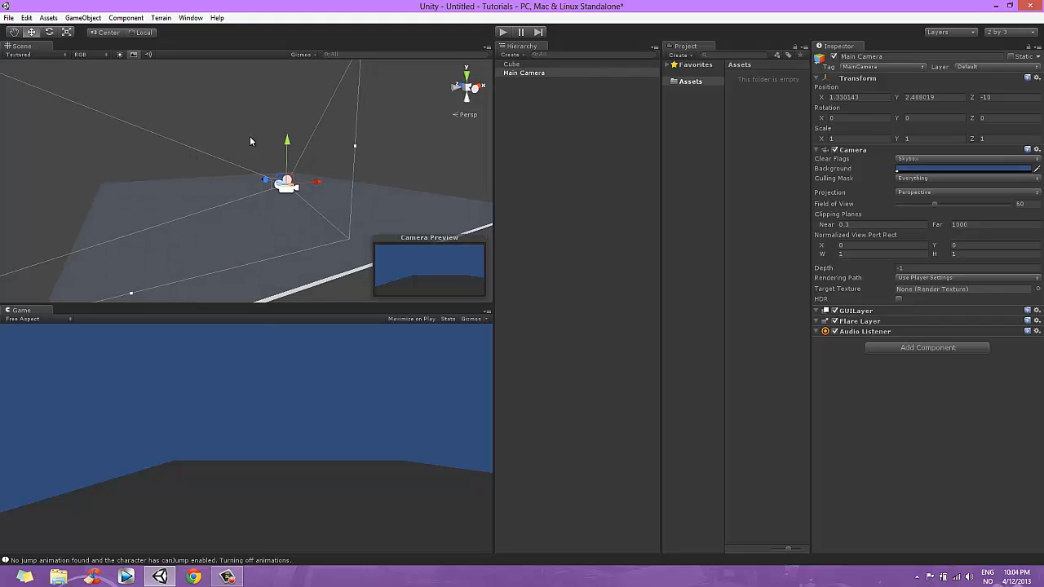
pyautogui.click(83, 18)
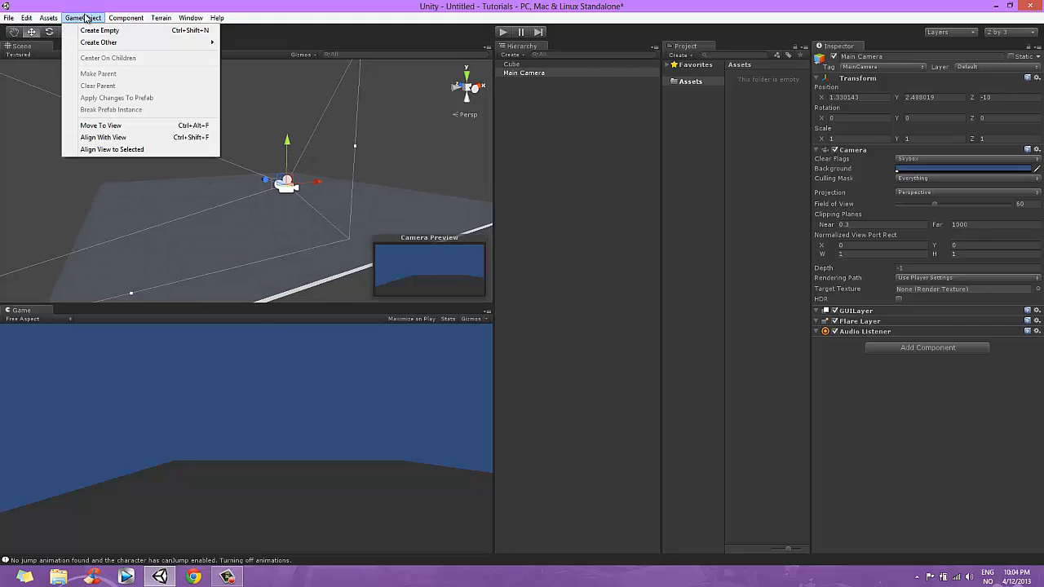
pyautogui.click(104, 137)
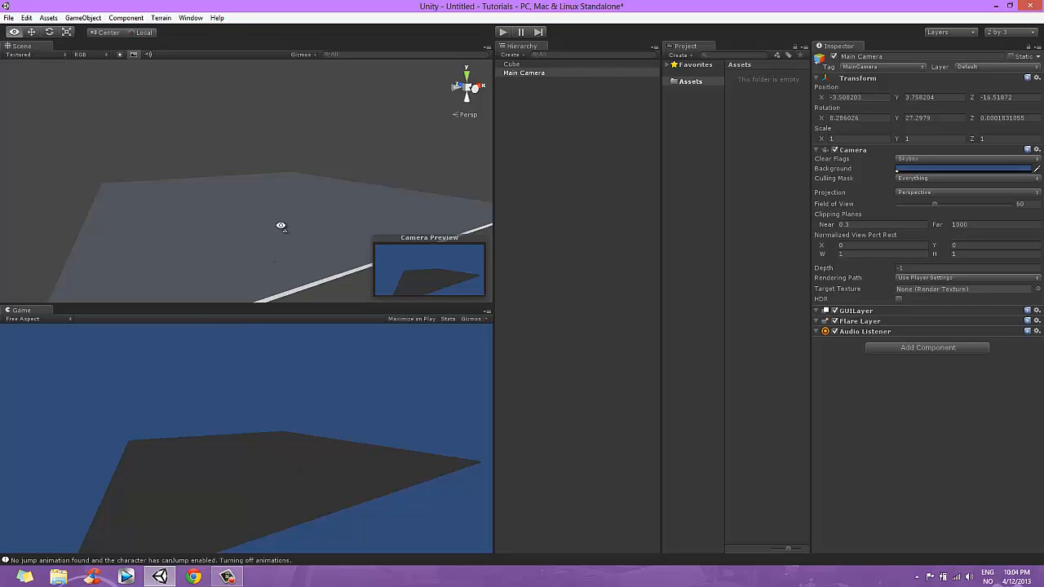
pyautogui.keyDown('alt'); pyautogui.moveTo(282, 225); pyautogui.dragTo(270, 219); pyautogui.keyUp('alt')
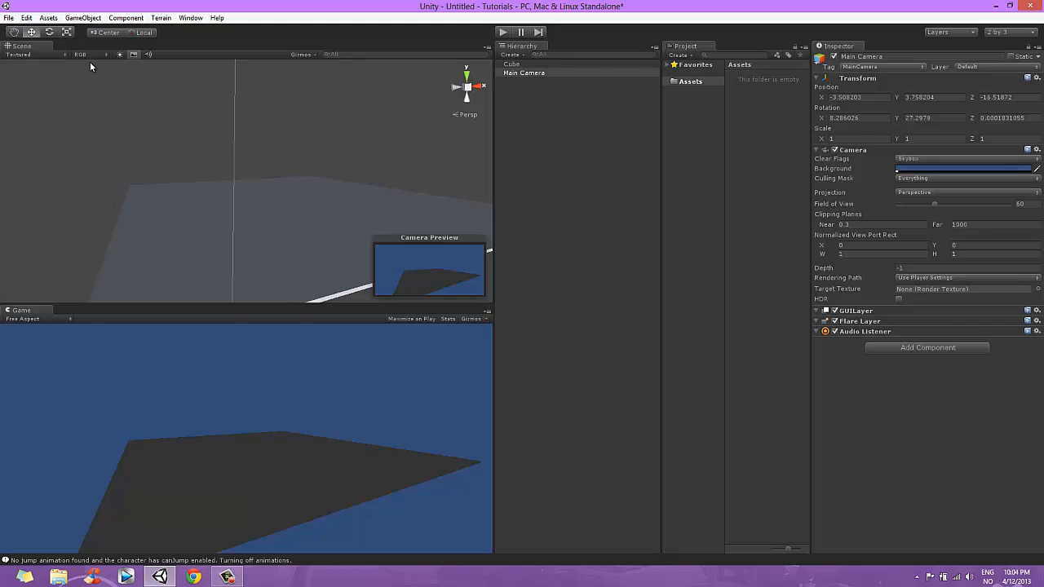
pyautogui.keyDown('alt'); pyautogui.moveTo(233, 161); pyautogui.dragTo(225, 152); pyautogui.keyUp('alt')
pyautogui.moveTo(225, 153); pyautogui.dragTo(225, 145, button='right')
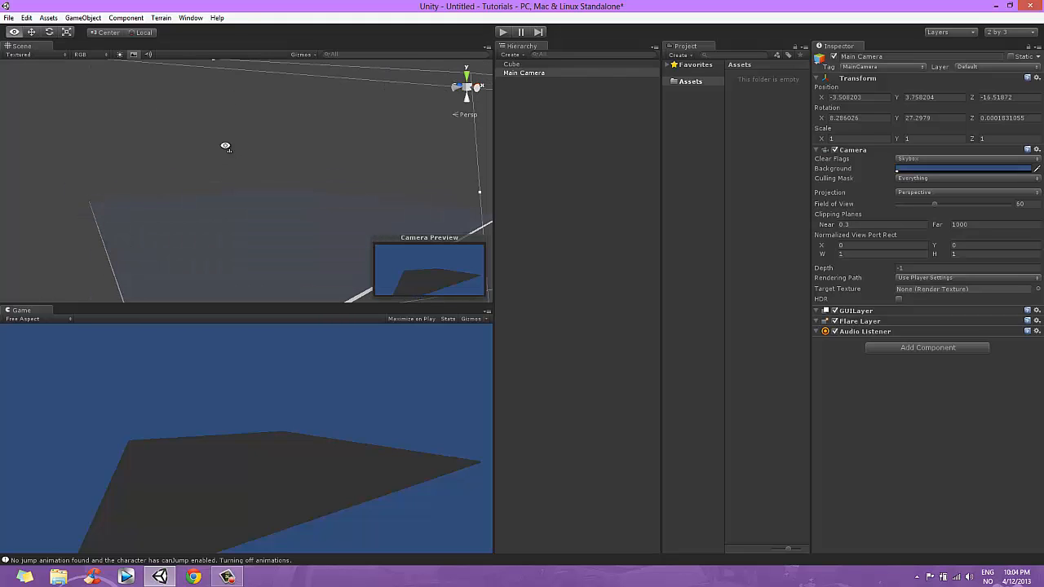
pyautogui.scroll(3, 225, 132)
pyautogui.moveTo(215, 229); pyautogui.dragTo(218, 234, button='right')
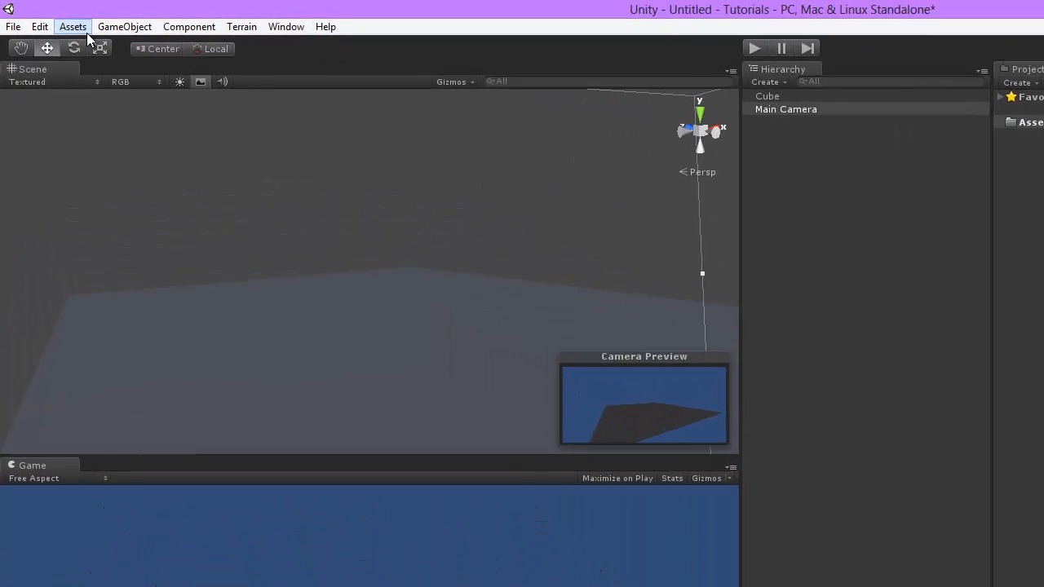
# Step: Import the complete Skyboxes package and open its Standard Assets/Skyboxes folder in the project
pyautogui.click(52, 19)
pyautogui.moveTo(135, 147)
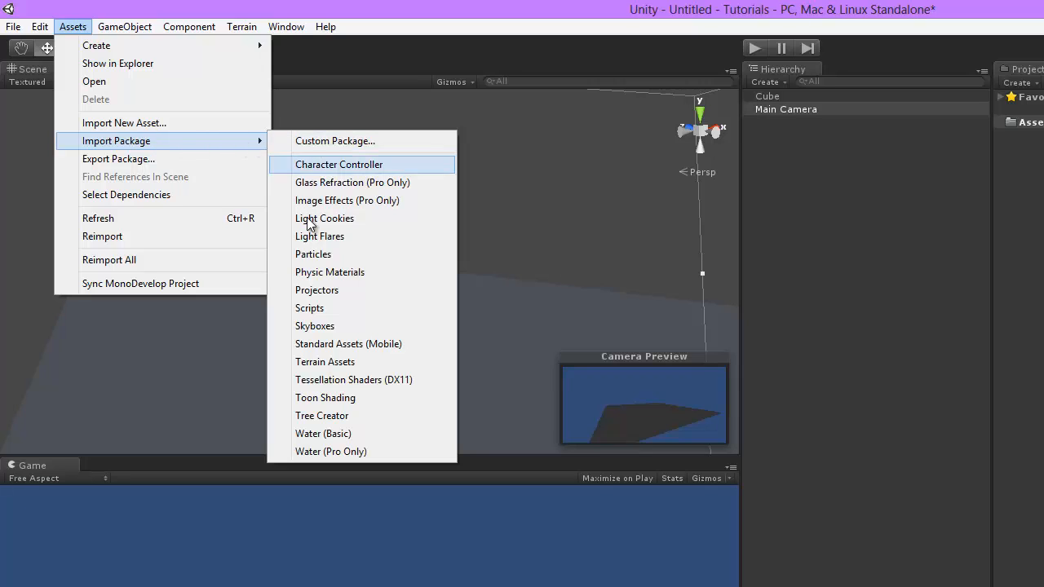
pyautogui.click(340, 326)
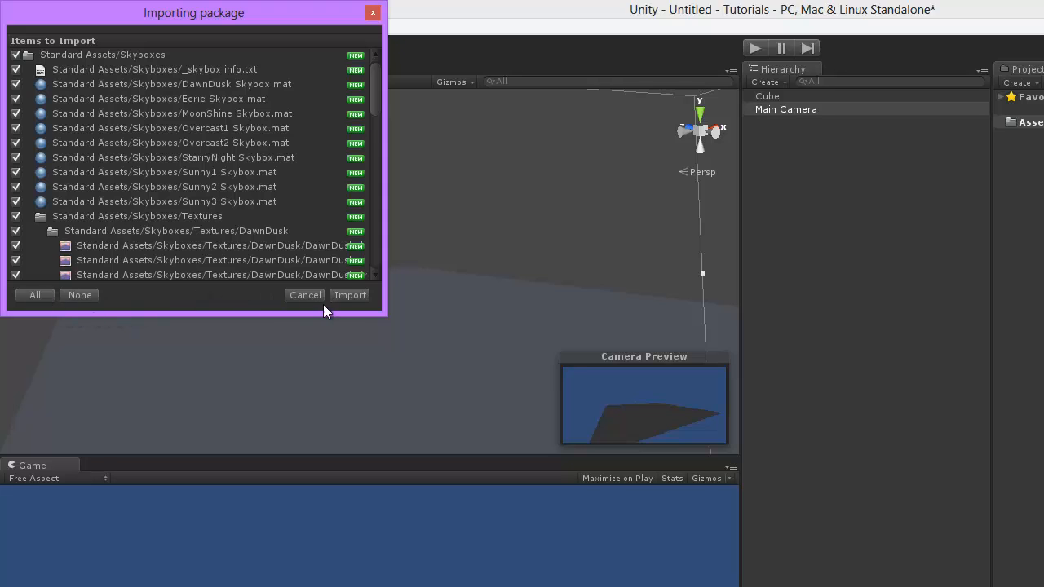
pyautogui.click(351, 295)
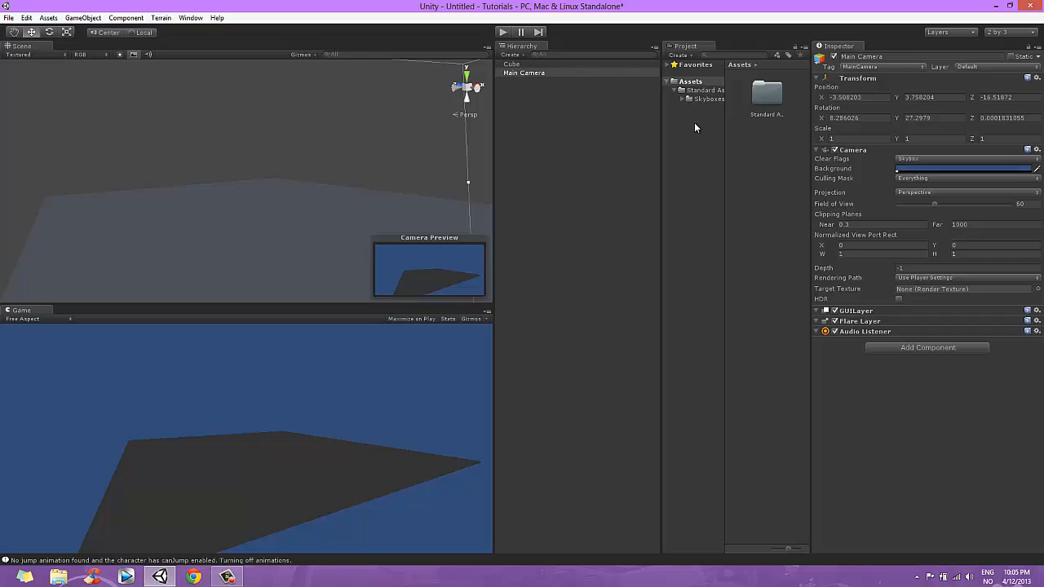
pyautogui.doubleClick(762, 103)
pyautogui.doubleClick(763, 102)
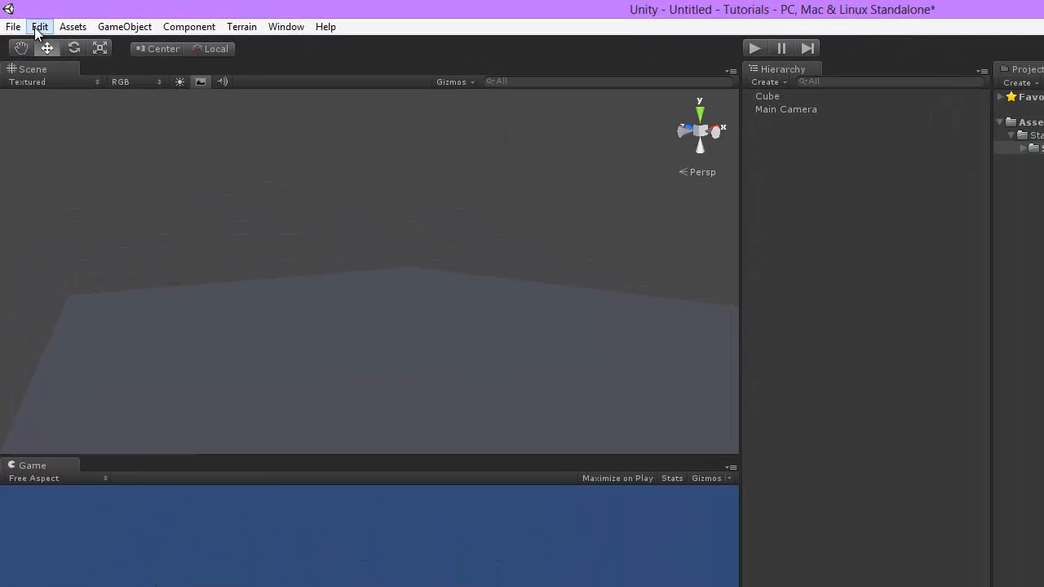
# Step: Set the scene's Skybox Material in the Render Settings to Sunny3 Skybox
pyautogui.click(26, 17)
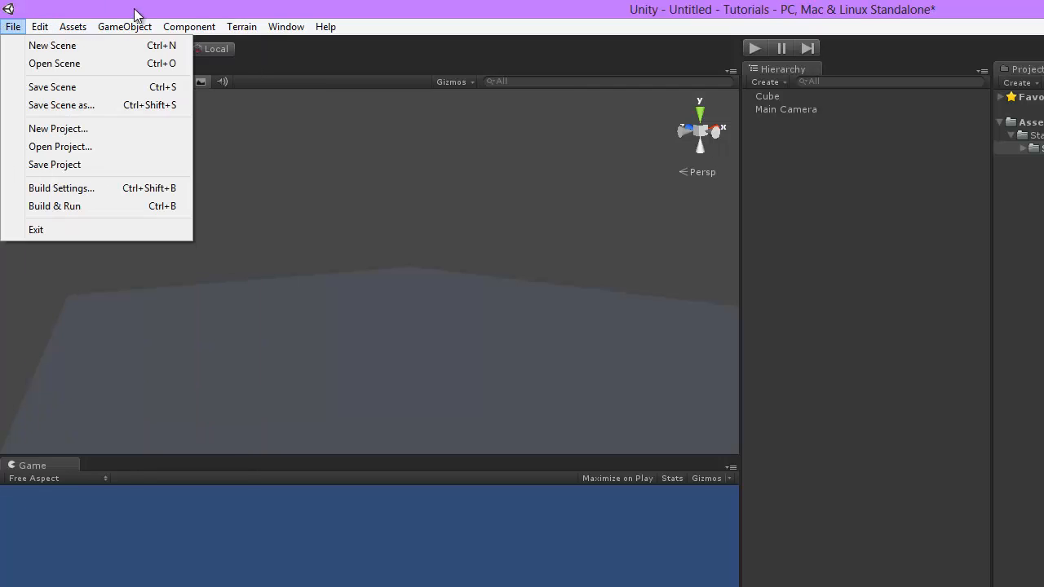
pyautogui.click(87, 390)
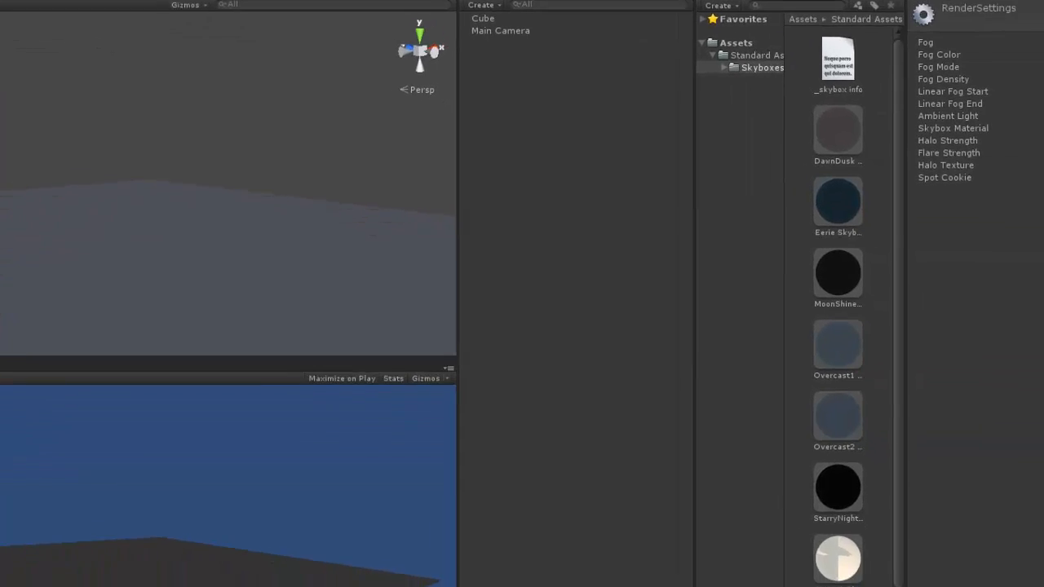
pyautogui.click(1037, 80)
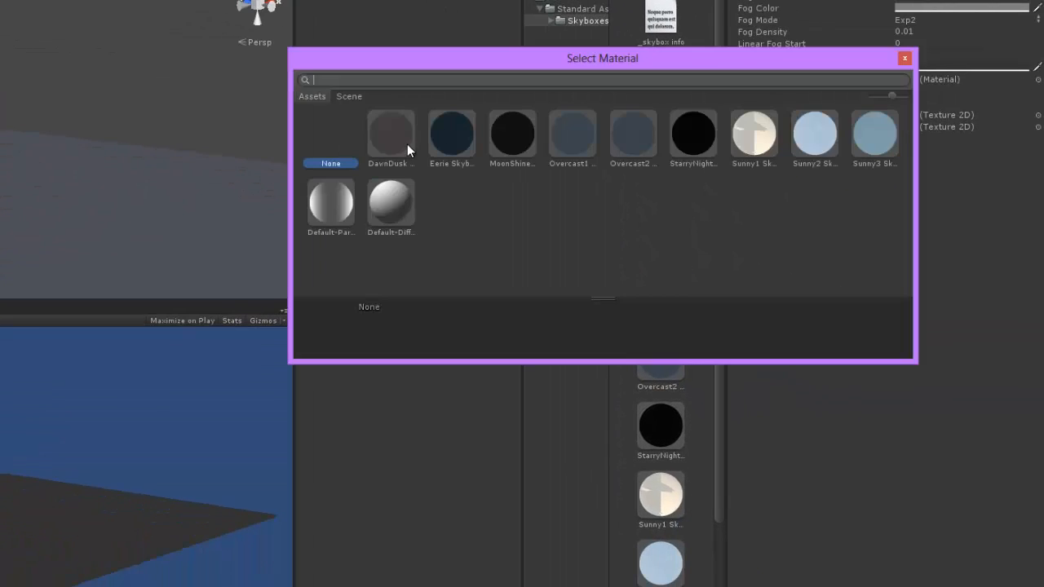
pyautogui.click(869, 144)
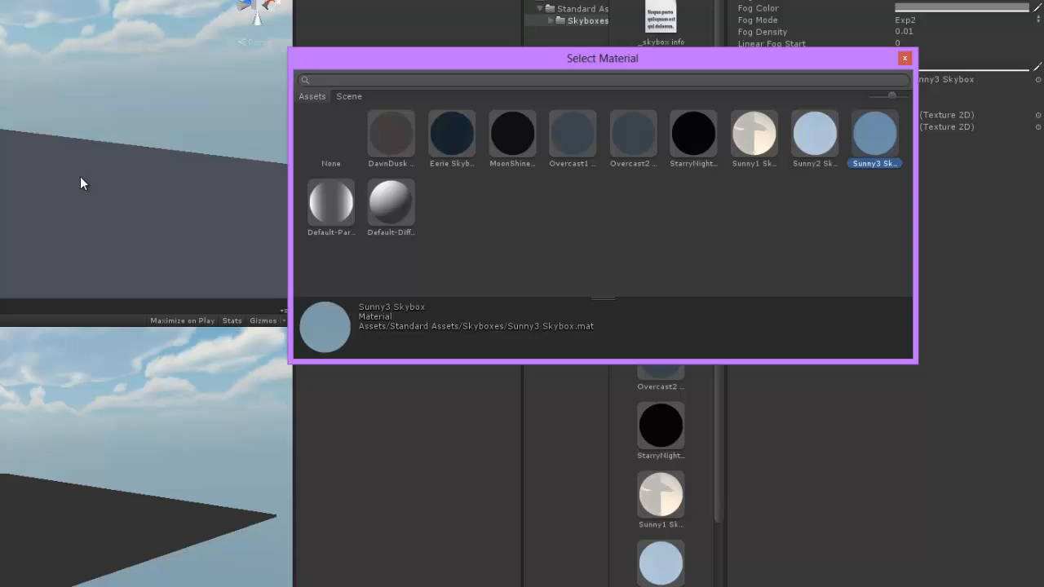
pyautogui.click(86, 146)
# Step: Move the flattened cube horizontally to about X 1.5, Z -6.1 in the scene
pyautogui.moveTo(92, 108); pyautogui.dragTo(60, 125, button='right')
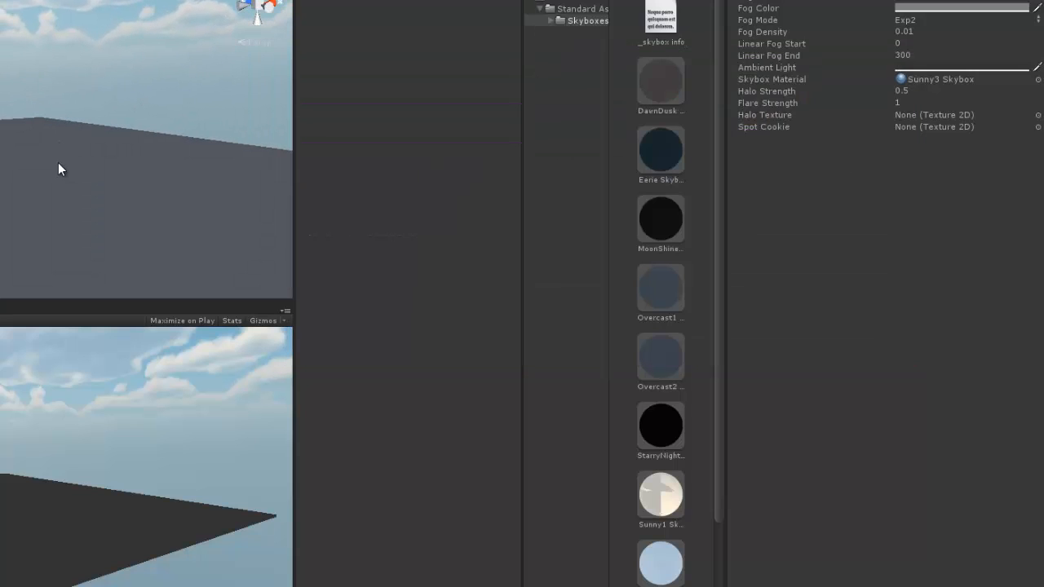
pyautogui.click(58, 163)
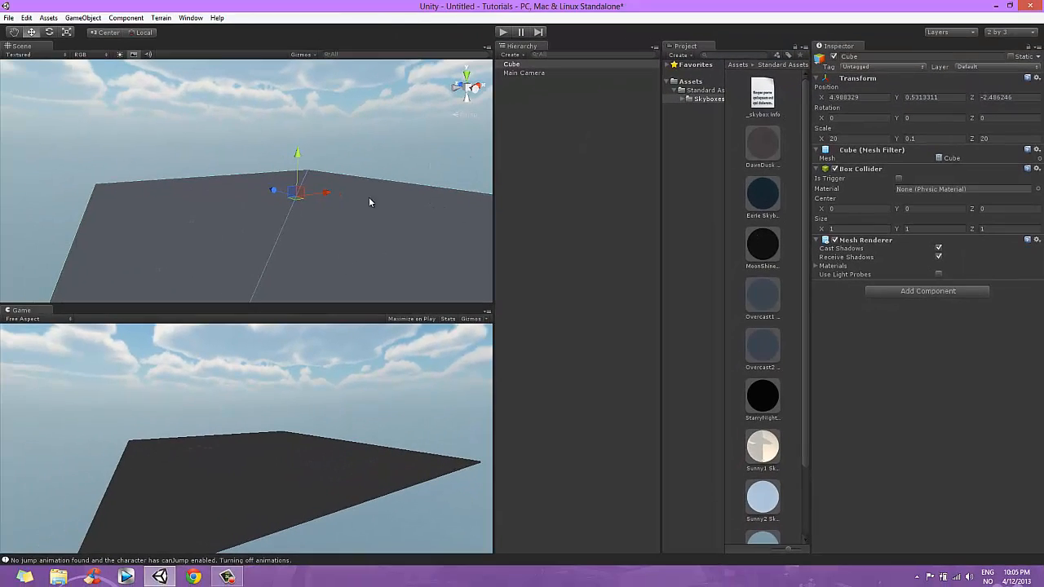
pyautogui.moveTo(372, 269); pyautogui.dragTo(348, 278, button='right')
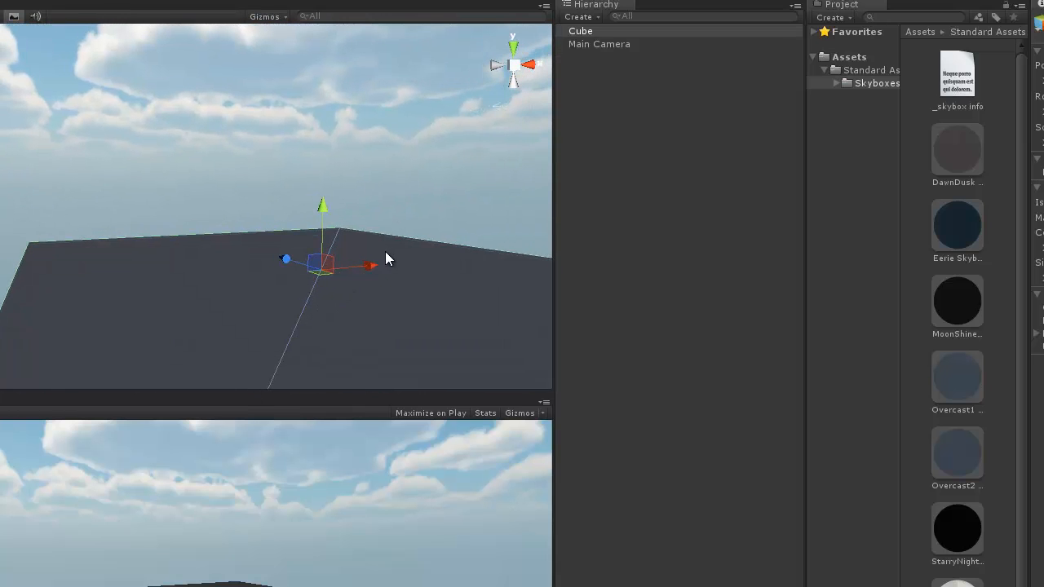
pyautogui.moveTo(367, 268); pyautogui.dragTo(245, 312)
pyautogui.moveTo(65, 316)
pyautogui.mouseDown(button='right')
pyautogui.moveTo(54, 344)
pyautogui.moveTo(54, 321)
pyautogui.mouseUp(button='right')
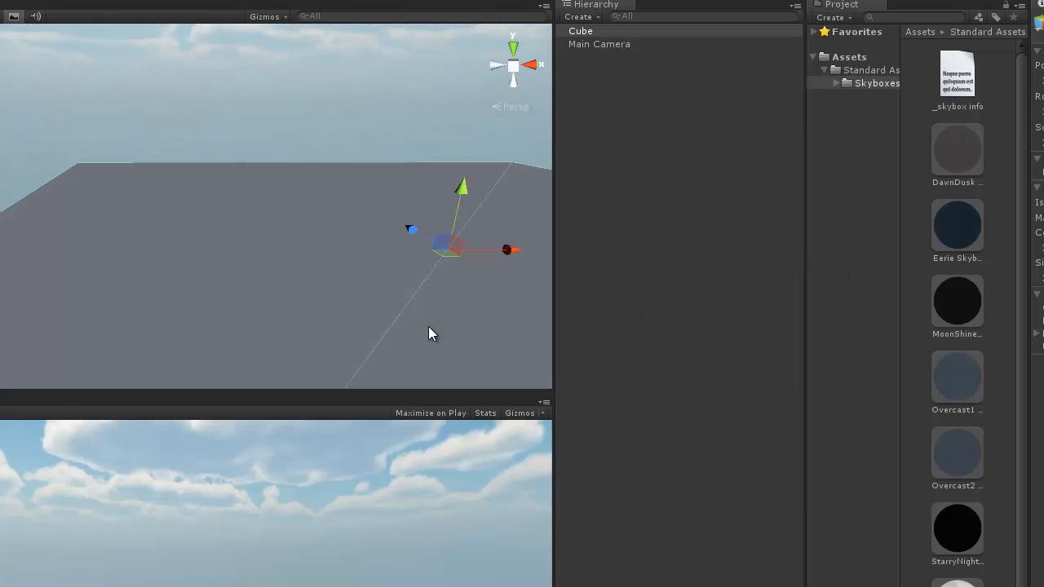
# Step: Rename the Cube object to Ground
pyautogui.click(597, 31)
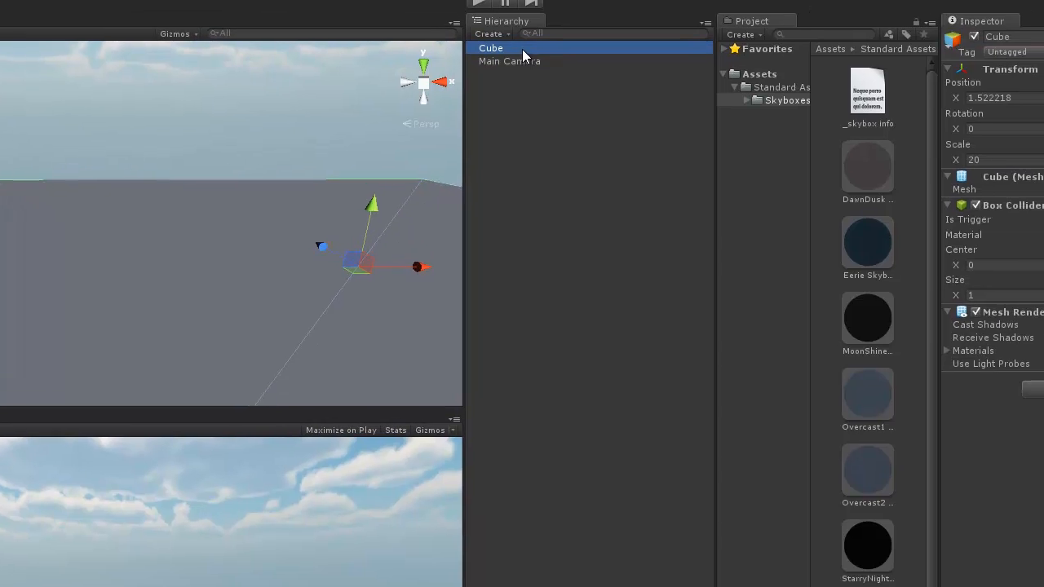
pyautogui.click(1016, 36)
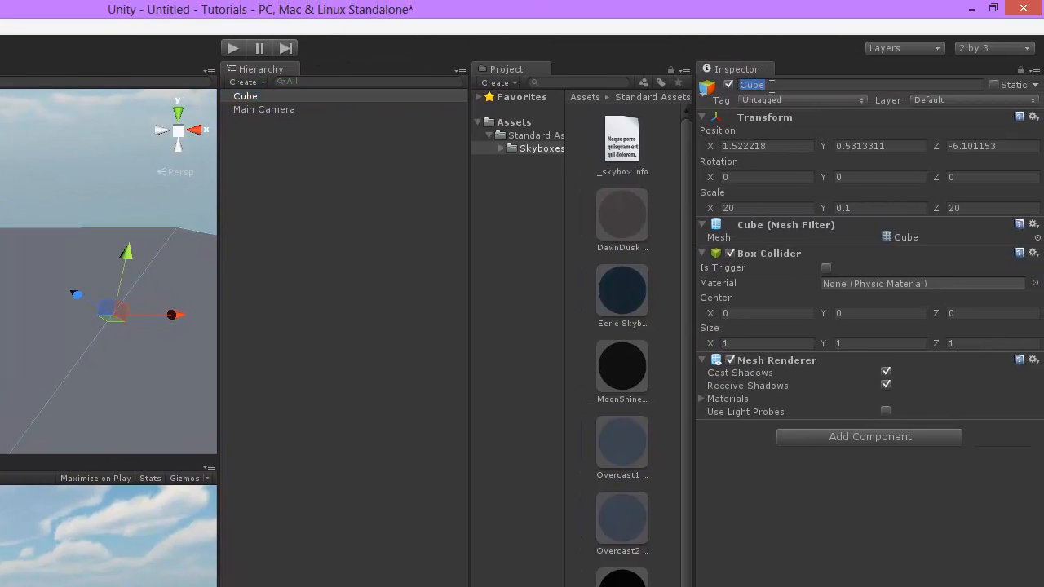
pyautogui.write('Ground')
pyautogui.press('Return')
pyautogui.click(394, 256)
pyautogui.click(249, 96)
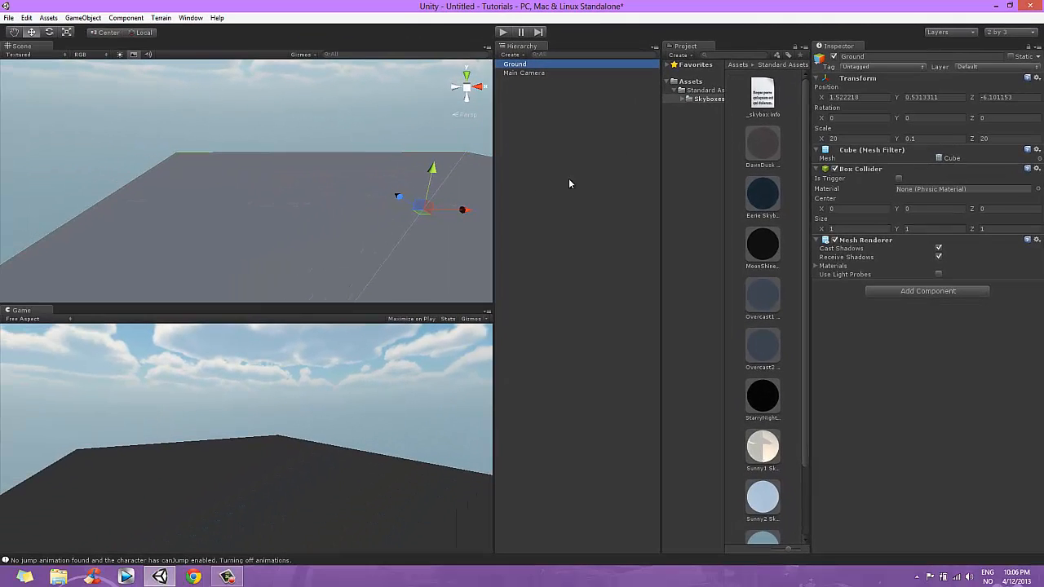
# Step: Align the Main Camera with a Scene view pulled back to look down across the Ground at an angle
pyautogui.moveTo(310, 215); pyautogui.dragTo(383, 225, button='right')
pyautogui.scroll(-5, 447, 179)
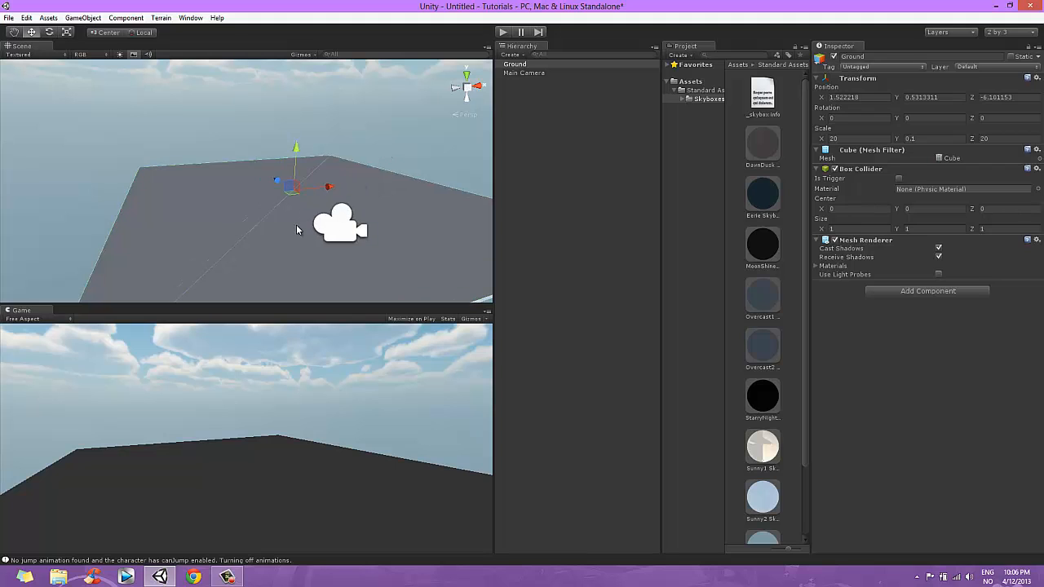
pyautogui.click(347, 231)
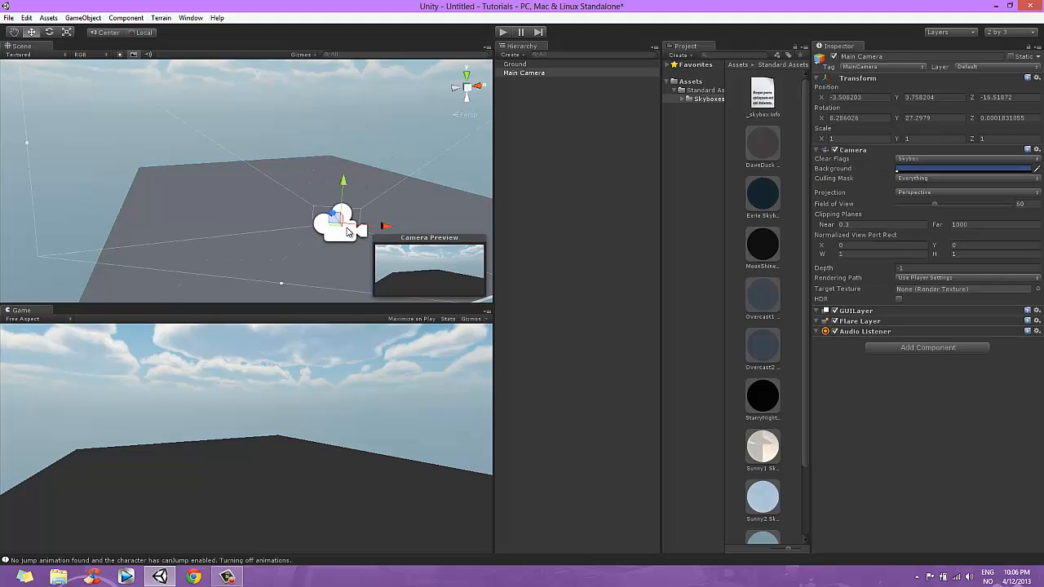
pyautogui.click(83, 17)
pyautogui.click(117, 138)
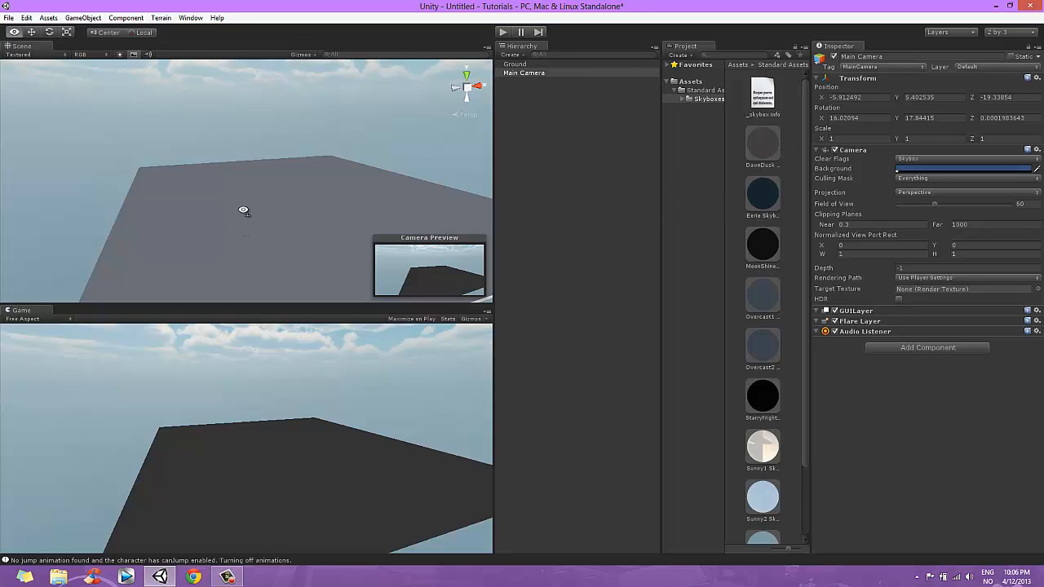
pyautogui.moveTo(242, 212)
pyautogui.keyDown('alt'); pyautogui.mouseDown()
pyautogui.moveTo(216, 208)
pyautogui.moveTo(253, 204)
pyautogui.mouseUp(); pyautogui.keyUp('alt')
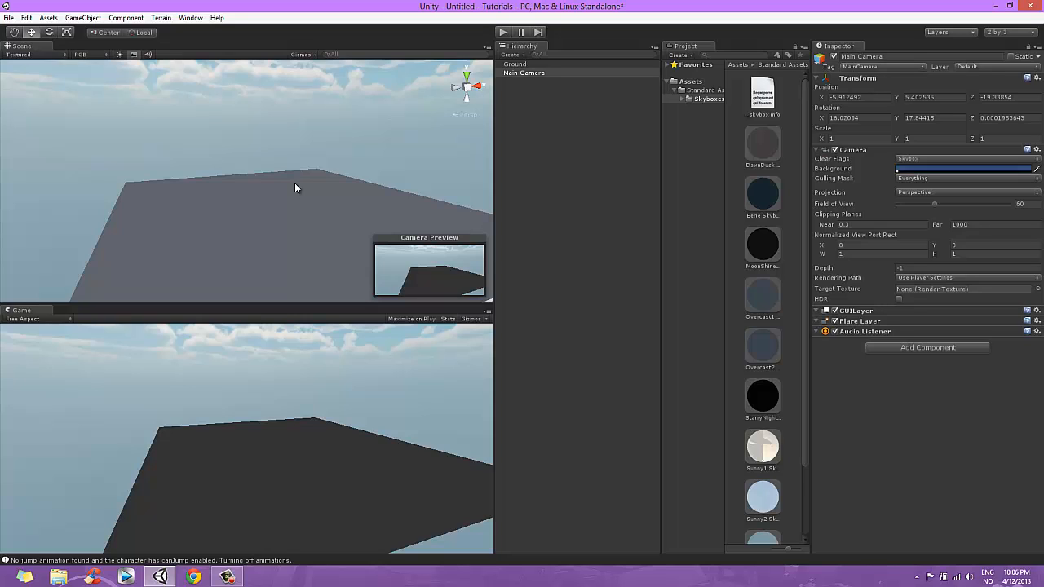
# Step: Import the complete Character Controller package into the project
pyautogui.click(50, 18)
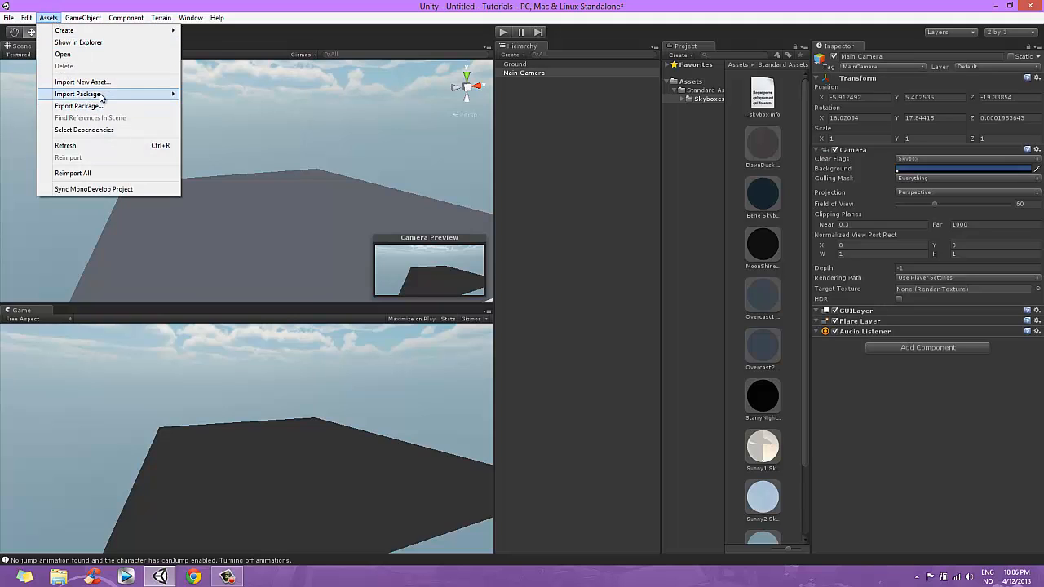
pyautogui.moveTo(101, 95)
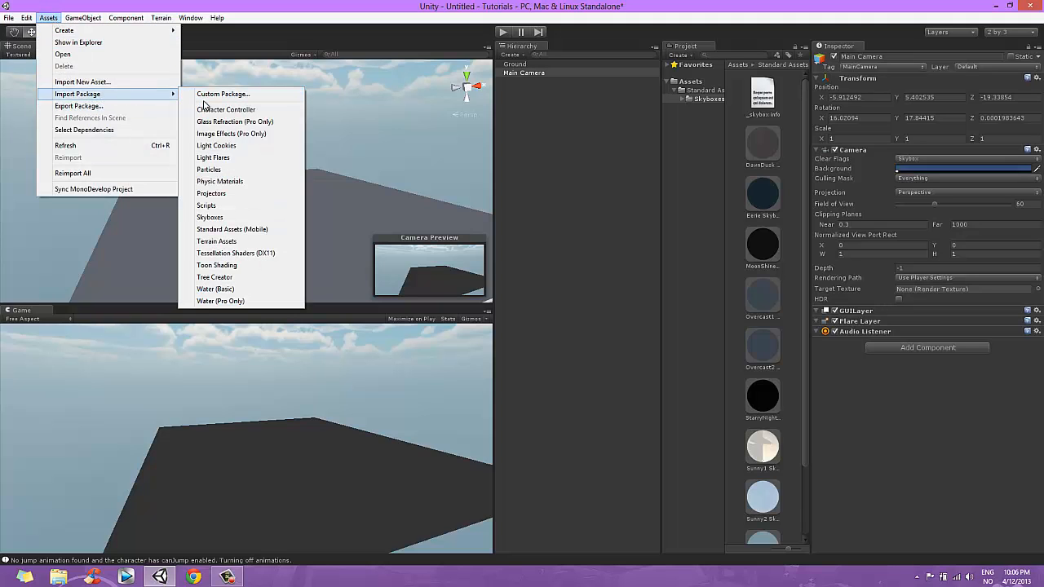
pyautogui.moveTo(83, 18)
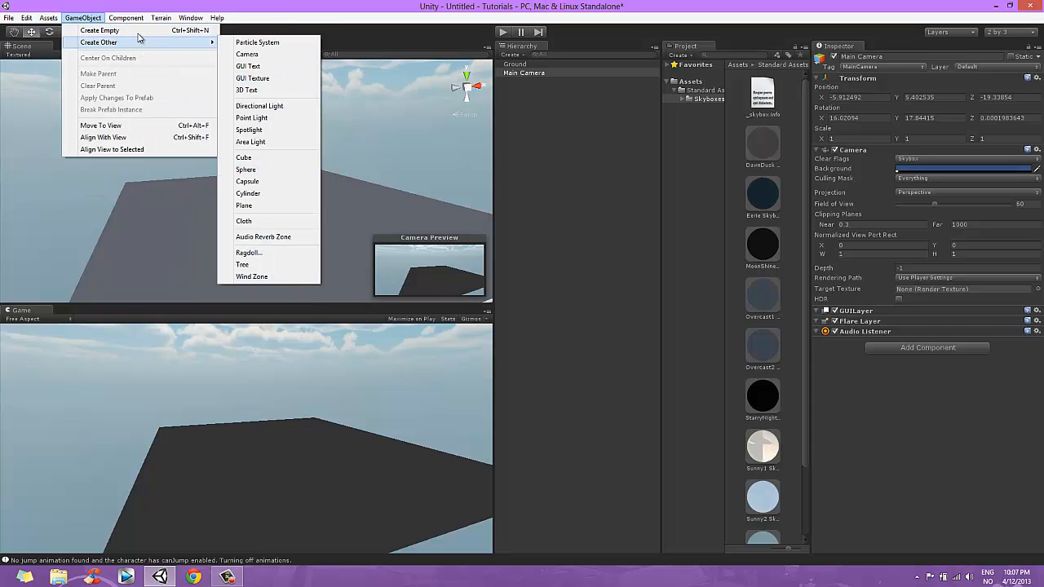
pyautogui.moveTo(48, 18)
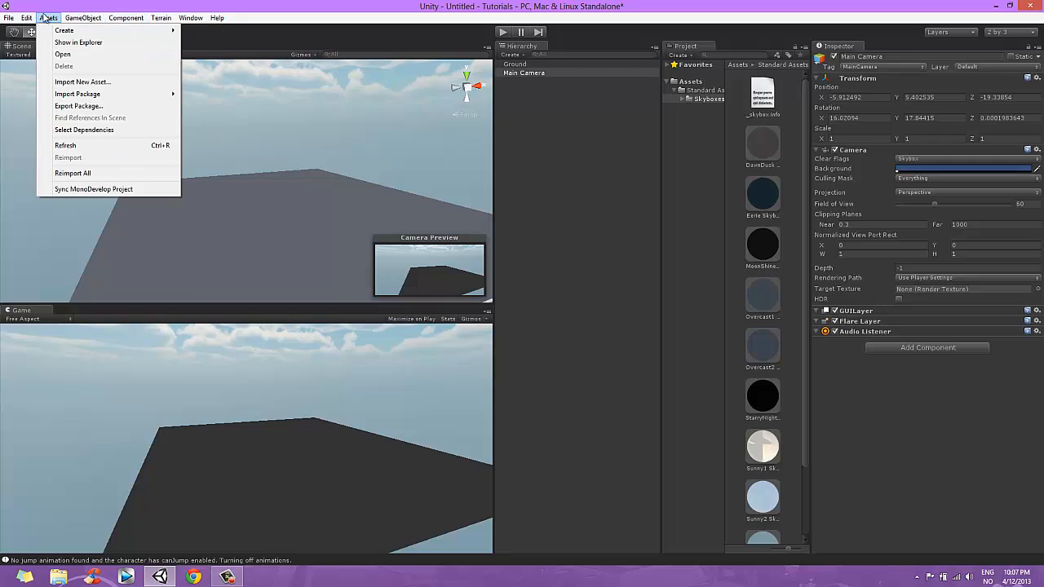
pyautogui.moveTo(66, 37)
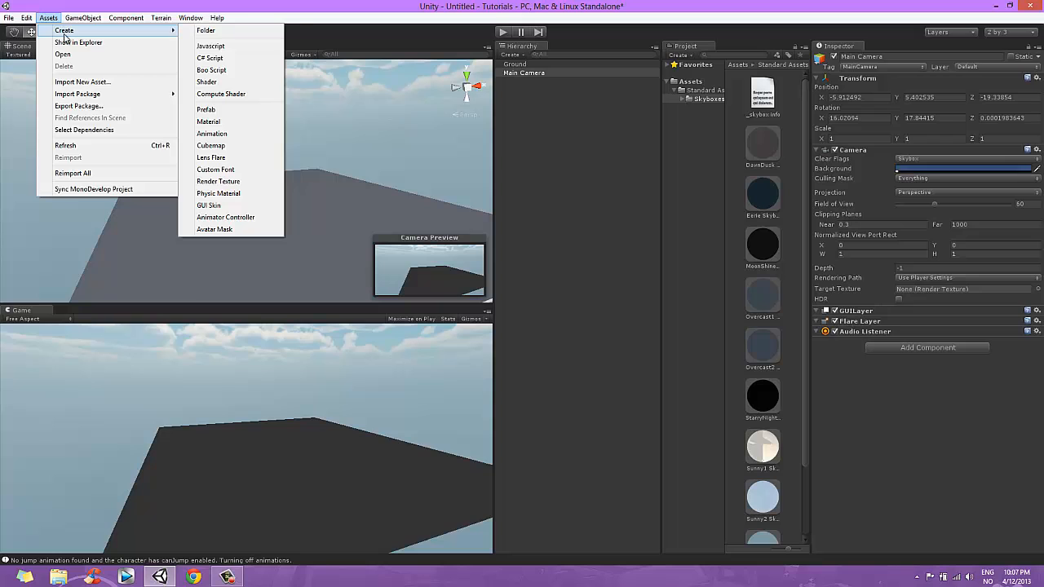
pyautogui.moveTo(83, 17)
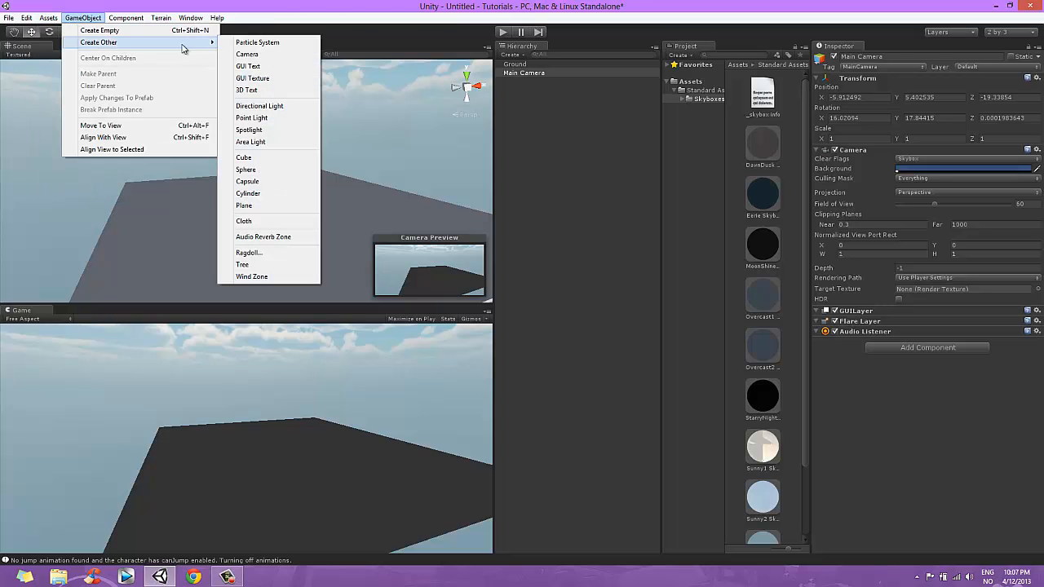
pyautogui.moveTo(48, 17)
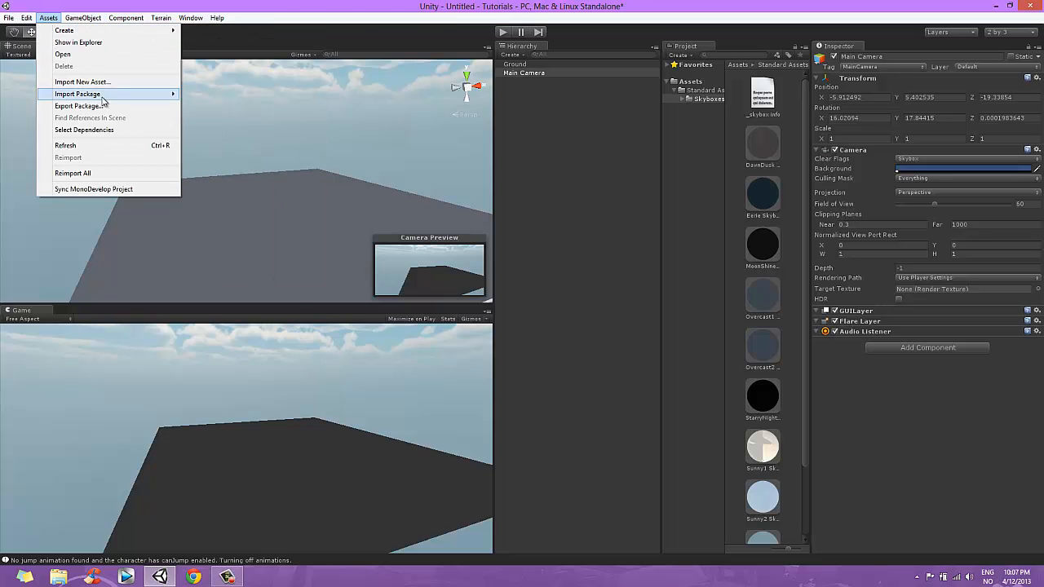
pyautogui.moveTo(105, 101)
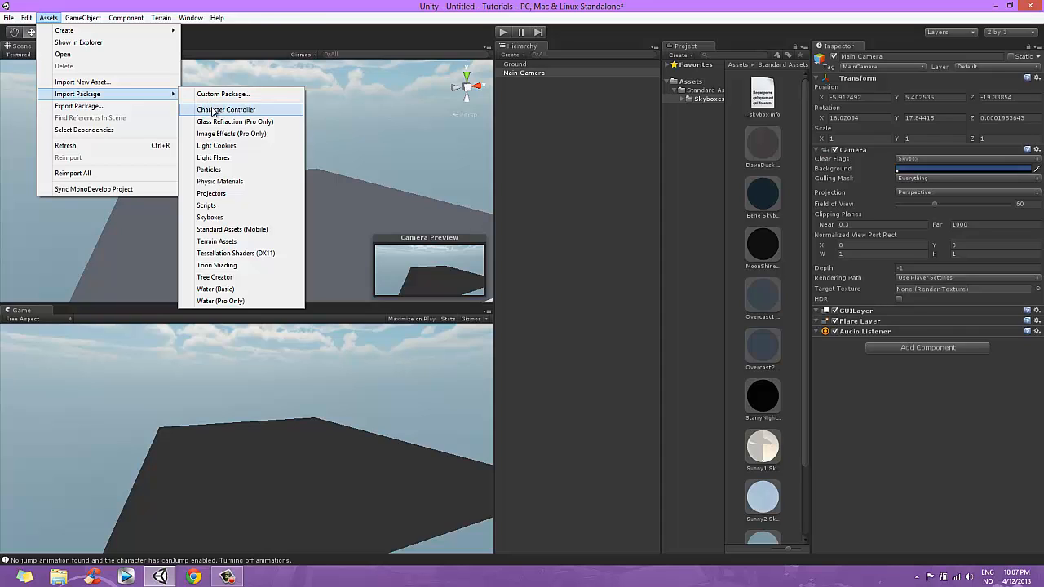
pyautogui.click(212, 111)
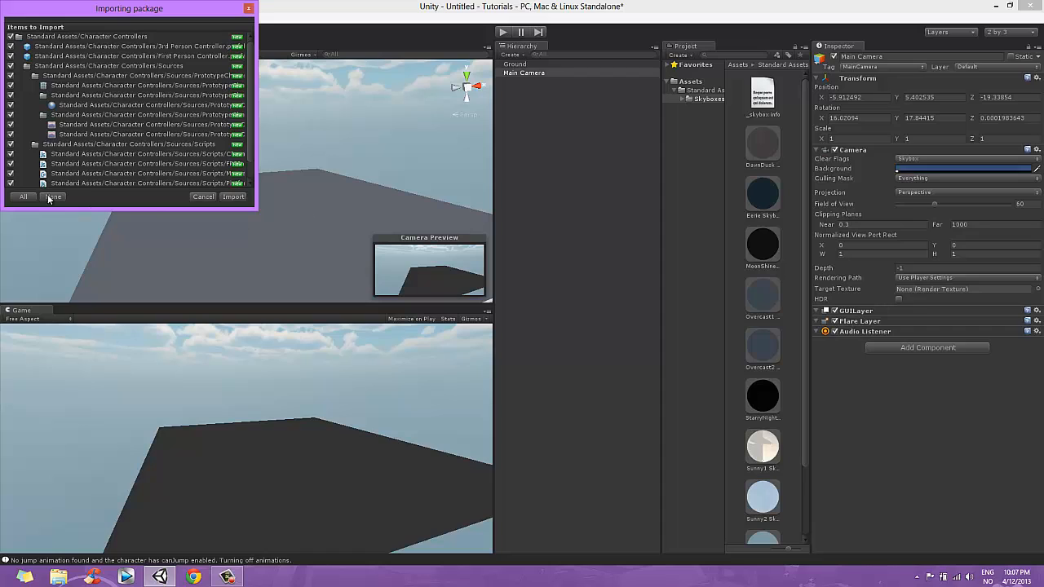
pyautogui.click(234, 197)
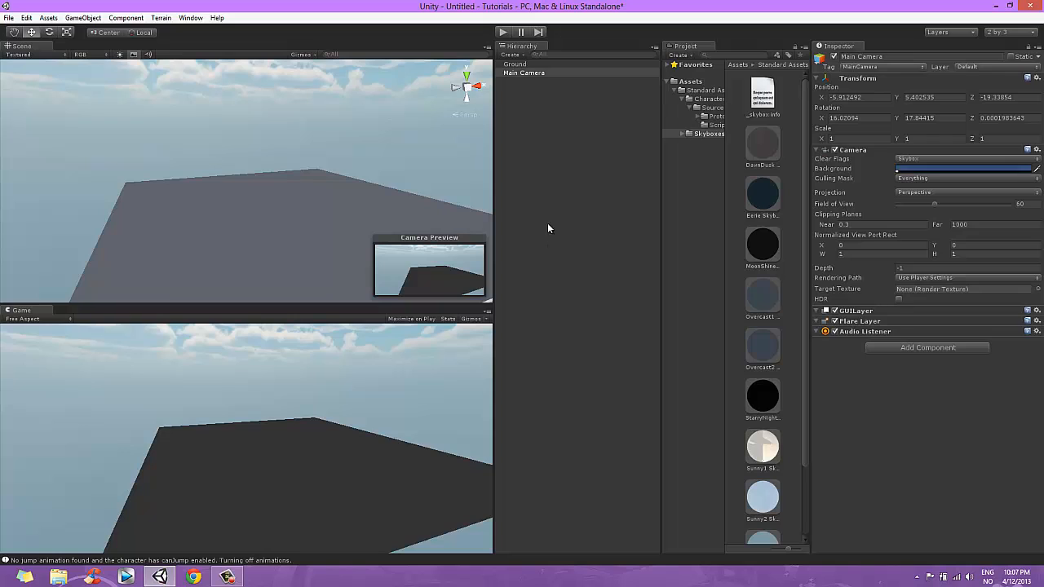
# Step: Attach the MouseLook script from the Character Controllers' Scripts folder to the Main Camera, and select the camera
pyautogui.moveTo(724, 242); pyautogui.dragTo(744, 241)
pyautogui.click(721, 125)
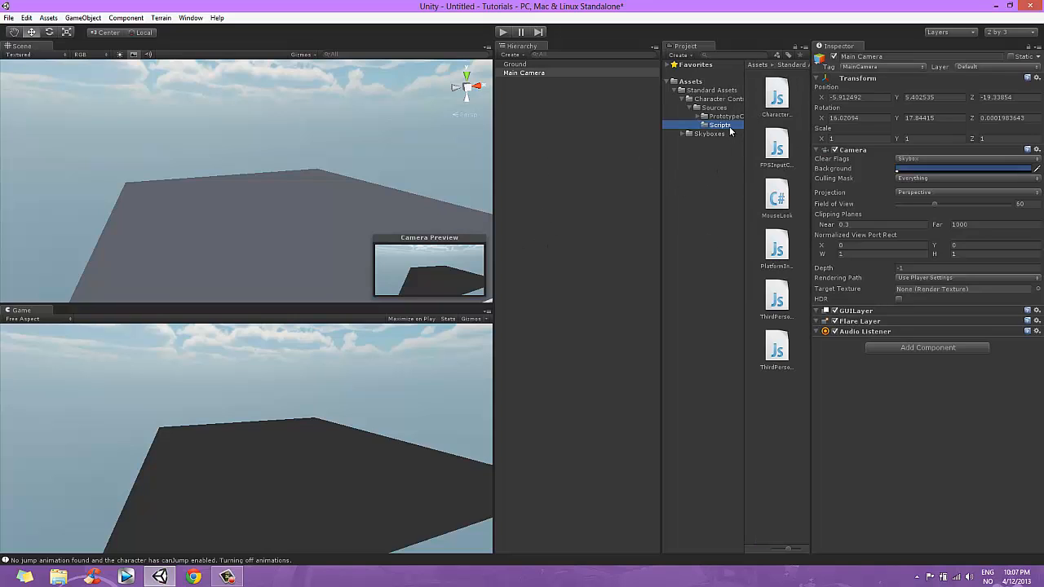
pyautogui.click(776, 198)
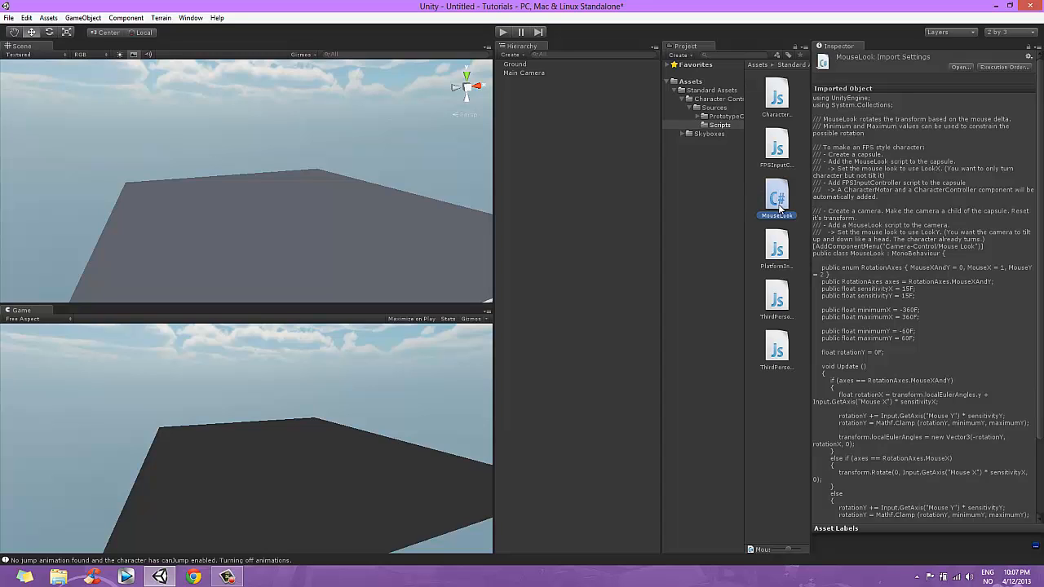
pyautogui.moveTo(779, 209); pyautogui.dragTo(535, 75)
pyautogui.click(533, 71)
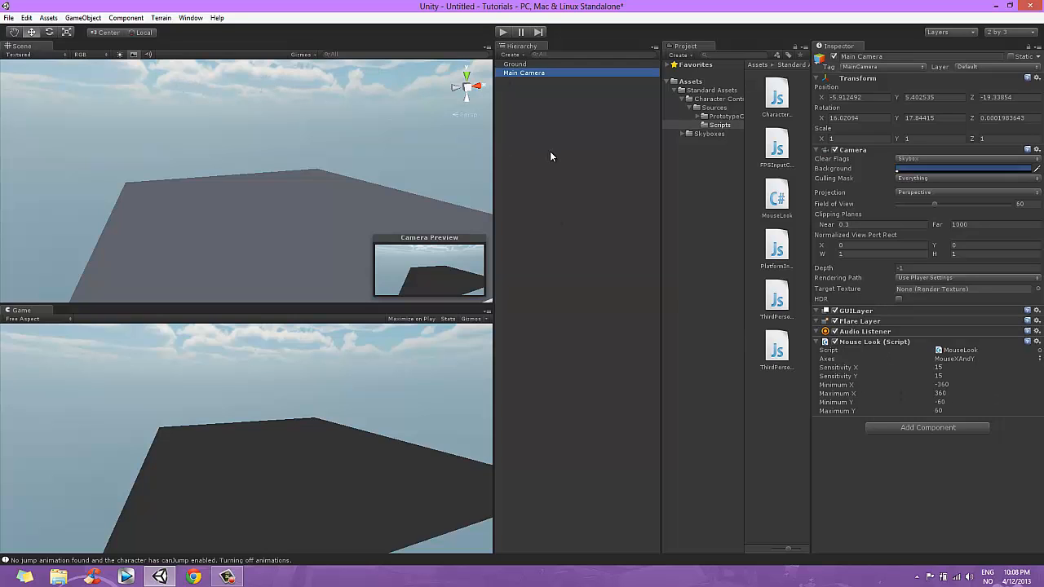
# Step: Play the scene to test looking around with the mouse, stop it, and reselect the Main Camera
pyautogui.click(502, 33)
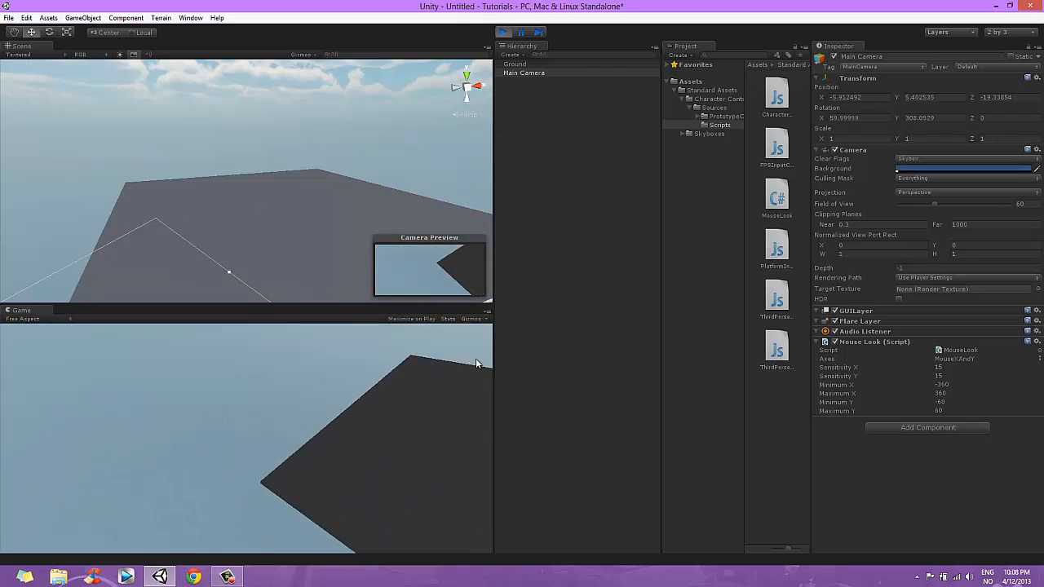
pyautogui.click(503, 33)
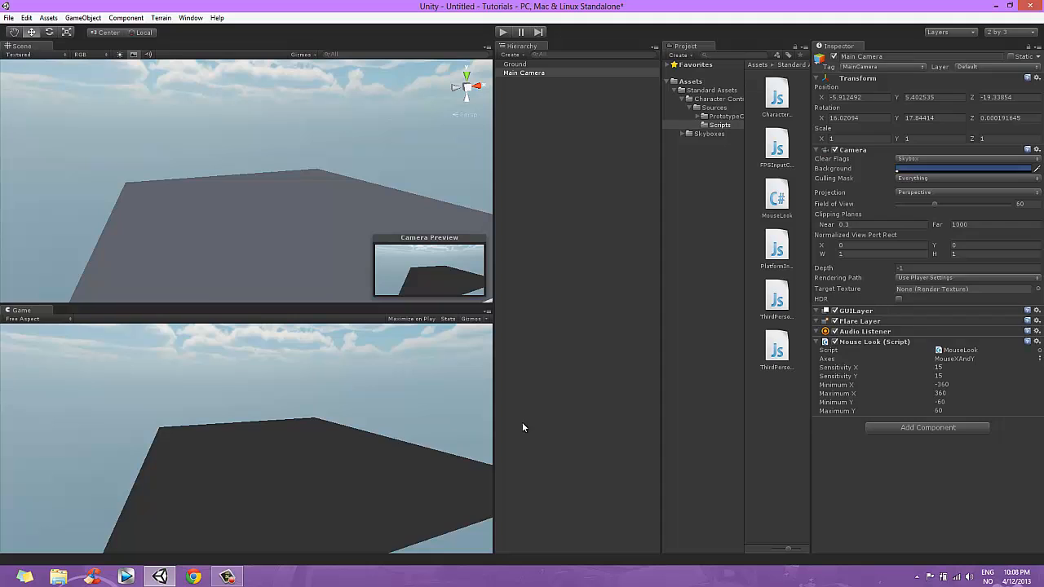
pyautogui.click(581, 386)
pyautogui.click(533, 74)
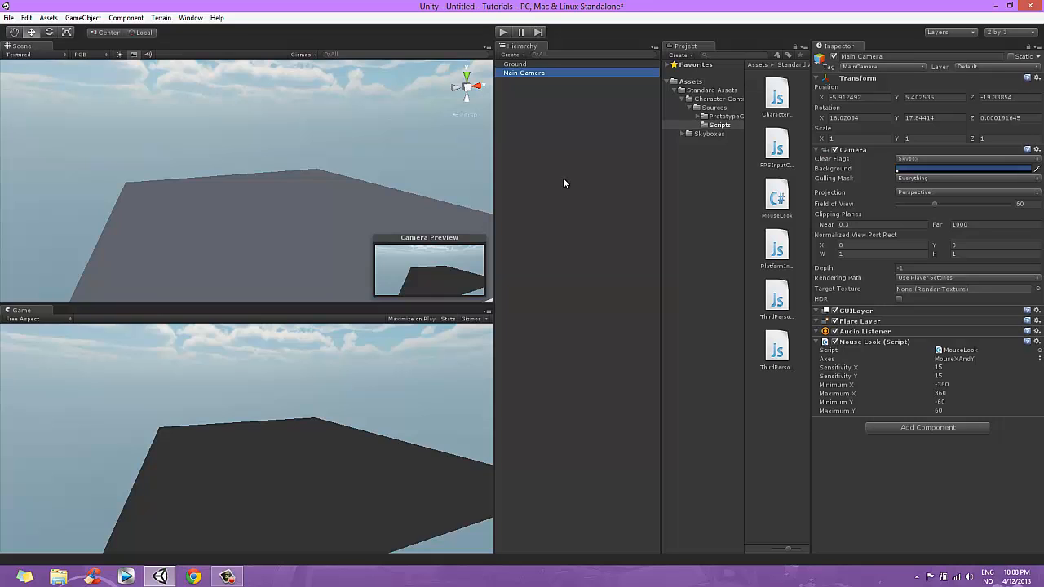
# Step: Save the current scene in the project's Assets folder under the name tutorialScene
pyautogui.click(9, 18)
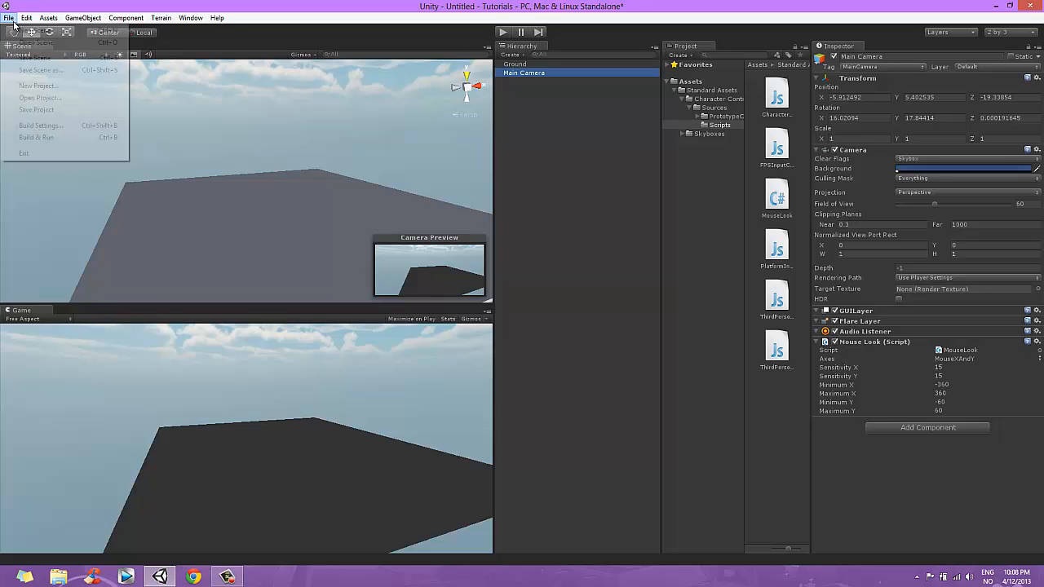
pyautogui.click(36, 58)
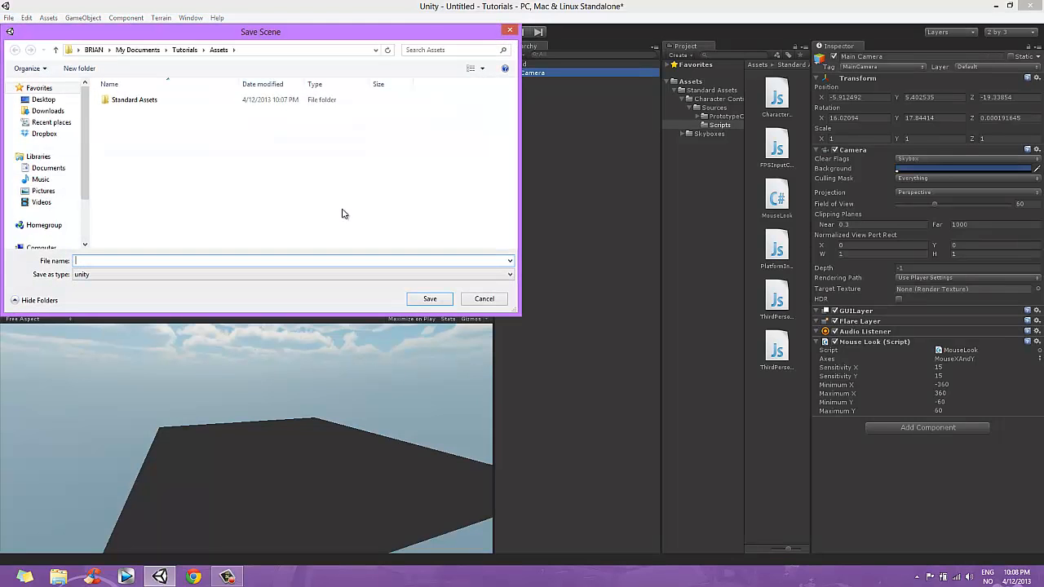
pyautogui.write('Tutorial#1')
pyautogui.press('BackSpace')
pyautogui.press('BackSpace')
pyautogui.press('BackSpace')
pyautogui.press('BackSpace')
pyautogui.press('BackSpace')
pyautogui.write('rialScen')
pyautogui.press('BackSpace')
pyautogui.press('BackSpace')
pyautogui.press('BackSpace')
pyautogui.press('BackSpace')
pyautogui.press('BackSpace')
pyautogui.press('BackSpace')
pyautogui.press('BackSpace')
pyautogui.press('BackSpace')
pyautogui.press('BackSpace')
pyautogui.press('BackSpace')
pyautogui.press('BackSpace')
pyautogui.press('BackSpace')
pyautogui.write('tutorialScene')
pyautogui.press('Return')
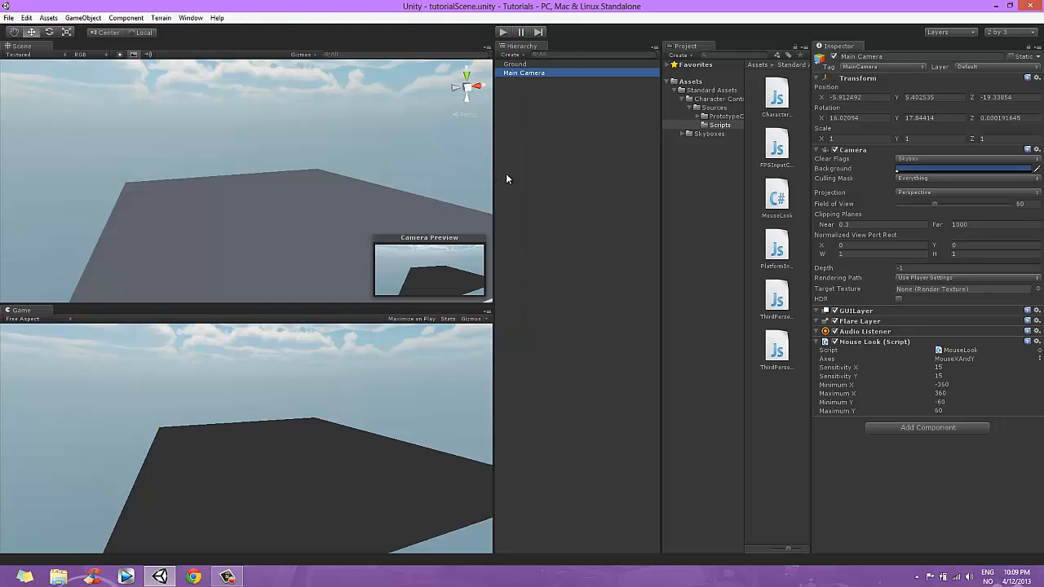
# Step: Pull the Scene view back to show the Main Camera's move gizmo and shift the camera slightly with it
pyautogui.click(324, 173)
pyautogui.scroll(-3, 329, 181)
pyautogui.scroll(3, 329, 185)
pyautogui.click(269, 192)
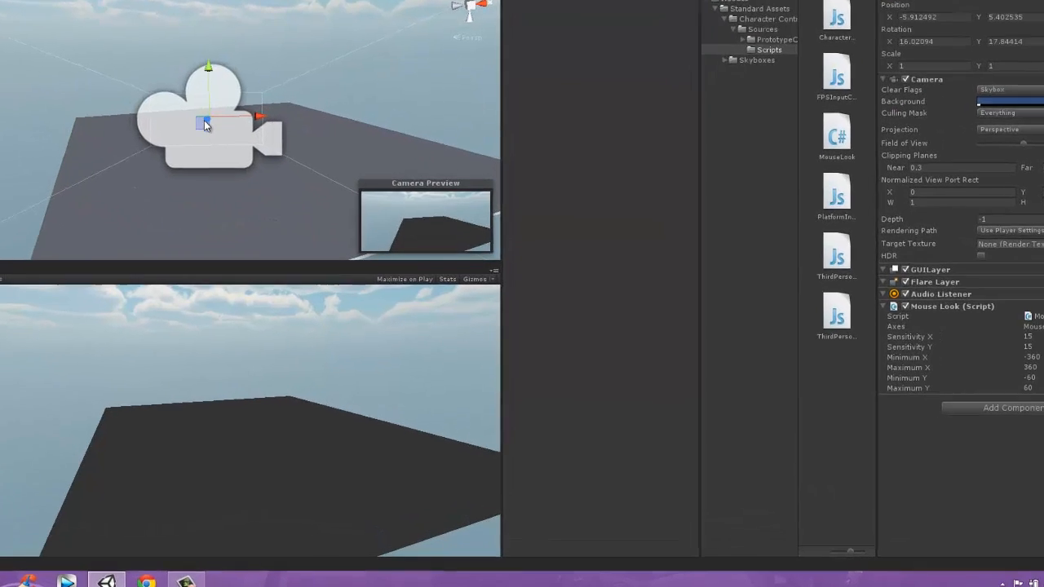
pyautogui.moveTo(249, 265); pyautogui.dragTo(272, 202, button='right')
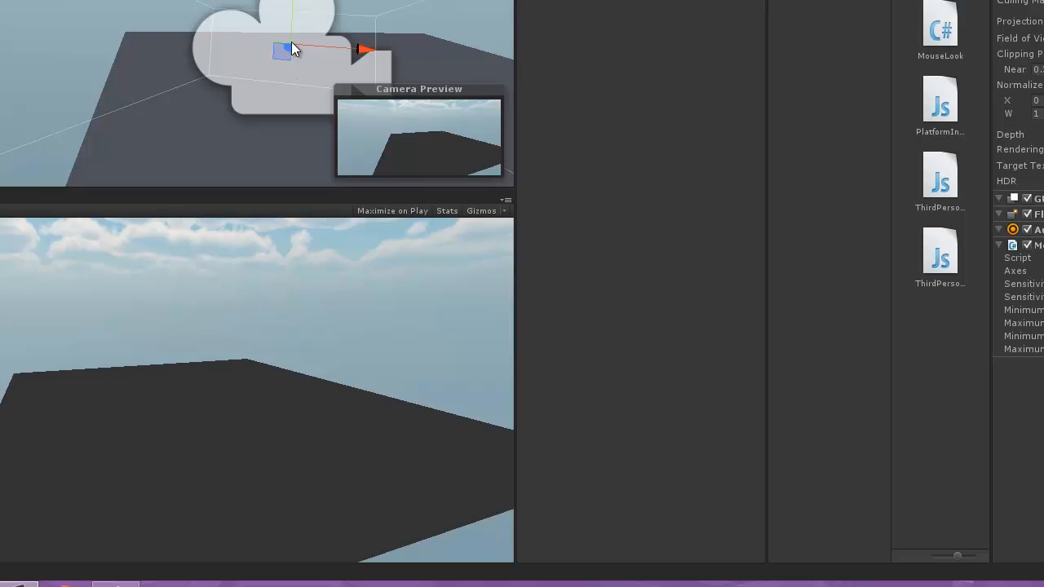
pyautogui.moveTo(291, 44); pyautogui.dragTo(330, 44)
pyautogui.moveTo(263, 149); pyautogui.dragTo(300, 151, button='right')
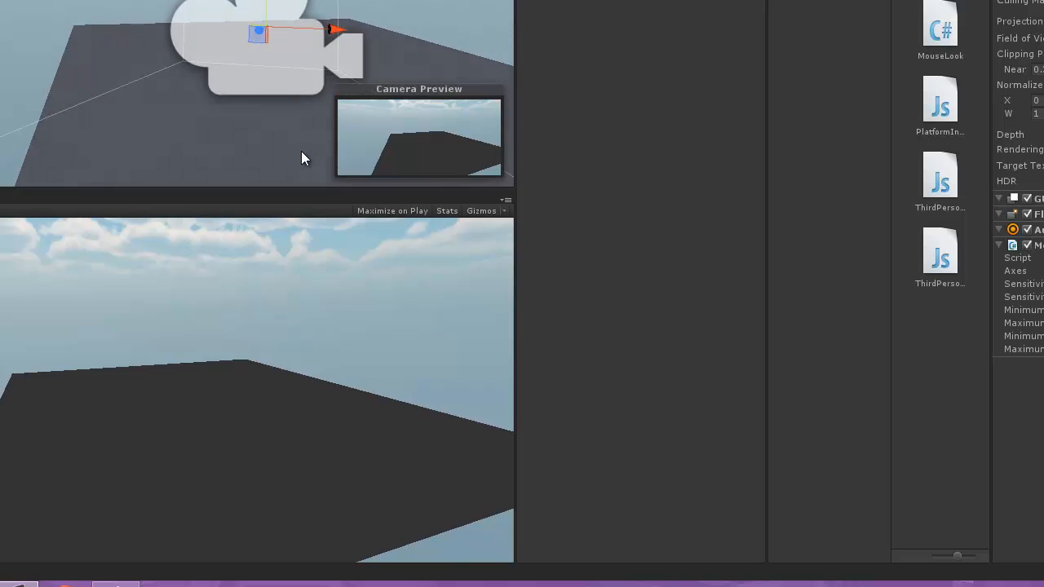